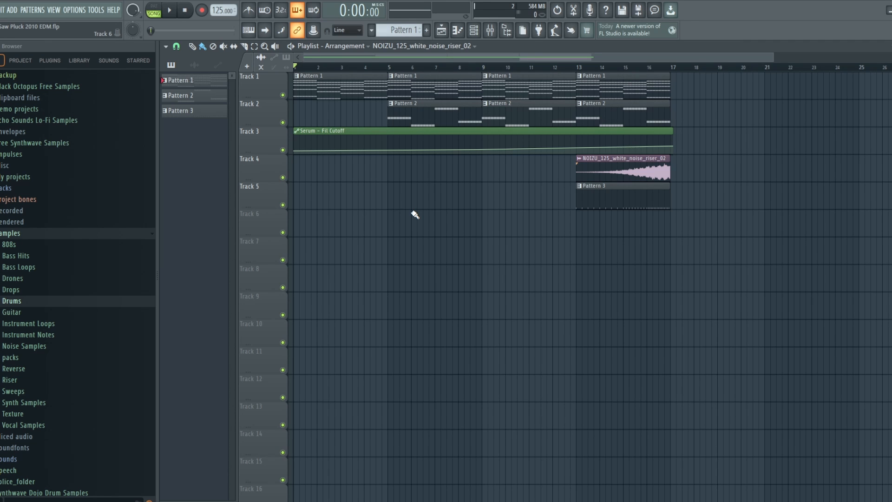
# Step: Open the channel rack, show the Serum channel's synth window and reposition it so the whole interface fits
pyautogui.click(474, 36)
pyautogui.click(474, 36)
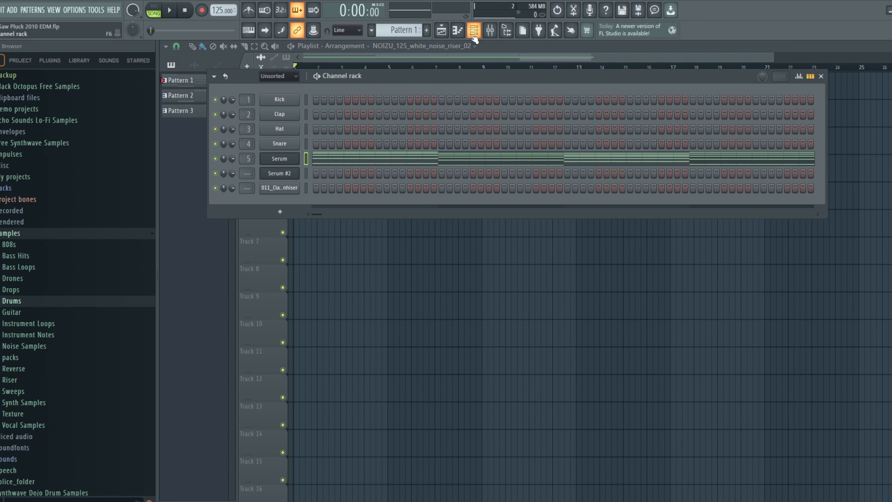
pyautogui.moveTo(433, 74); pyautogui.dragTo(458, 239)
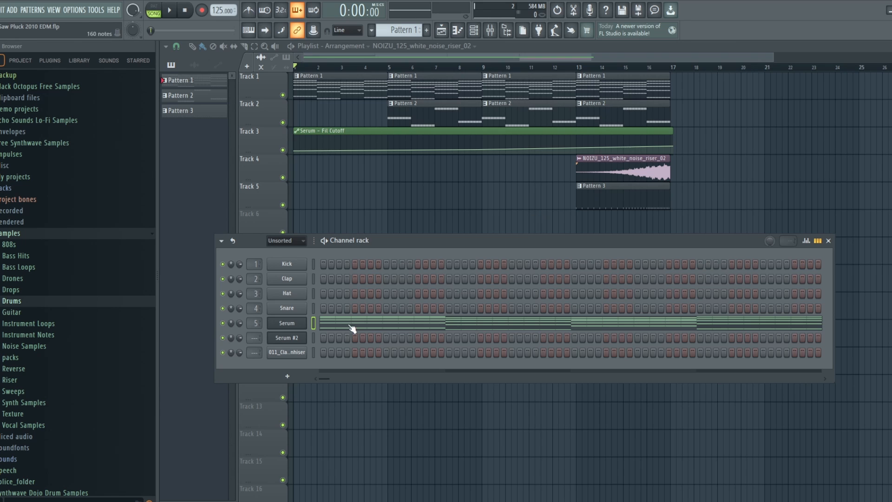
pyautogui.click(301, 320)
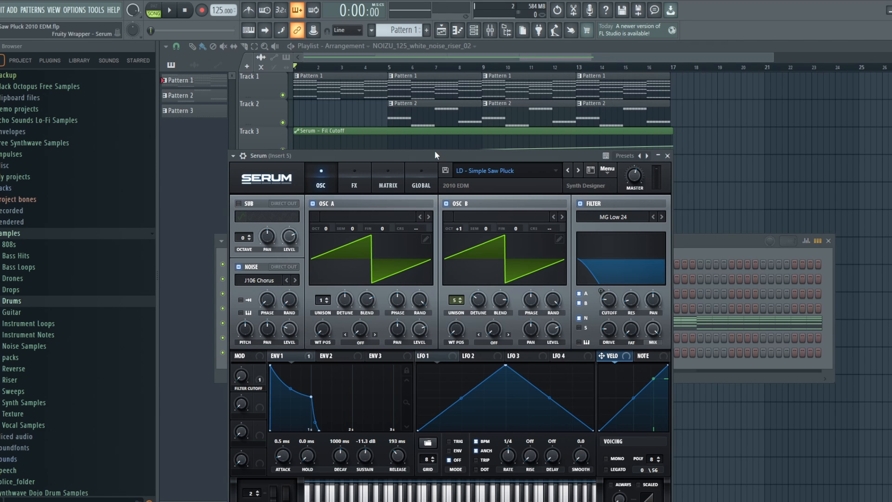
pyautogui.moveTo(442, 154); pyautogui.dragTo(442, 119)
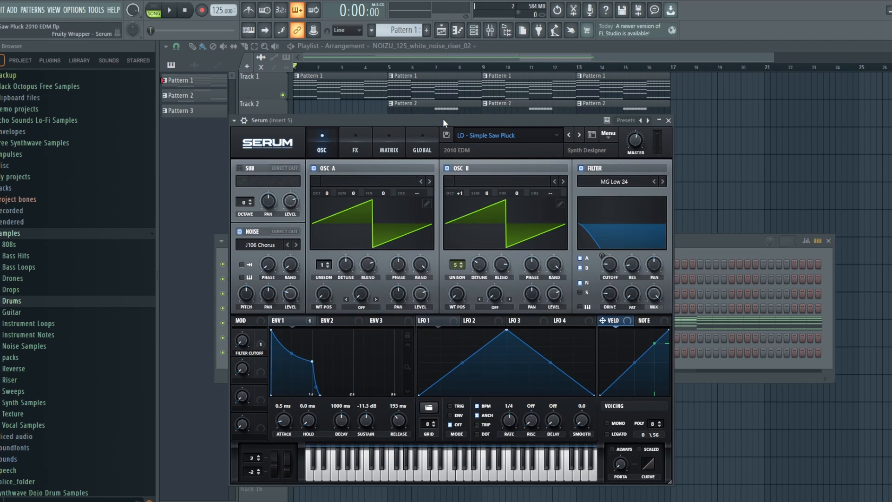
# Step: Play the arrangement with the Serum window moved clear of the upper playlist tracks, and stop playback
pyautogui.click(173, 12)
pyautogui.moveTo(546, 123); pyautogui.dragTo(562, 182)
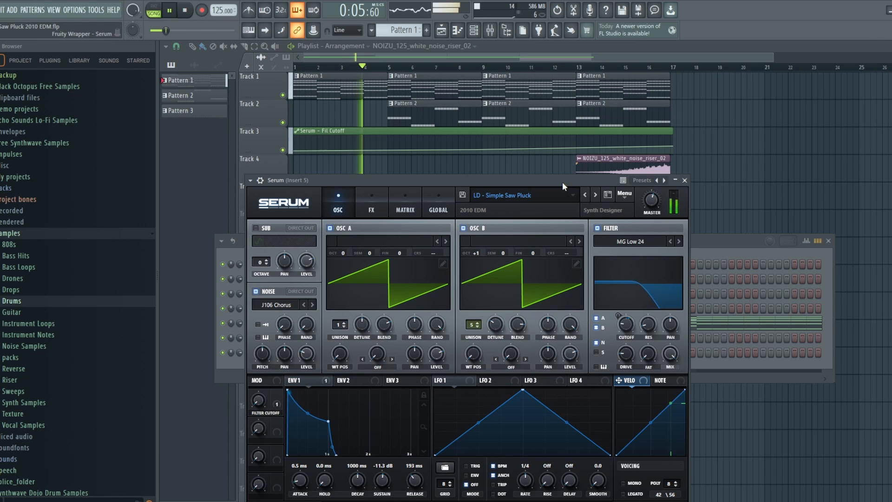
pyautogui.moveTo(562, 182); pyautogui.dragTo(562, 137)
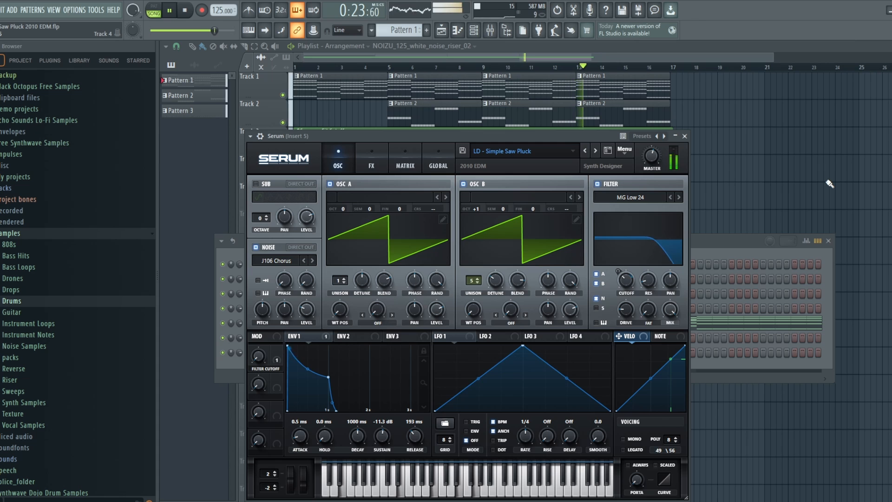
pyautogui.click(186, 13)
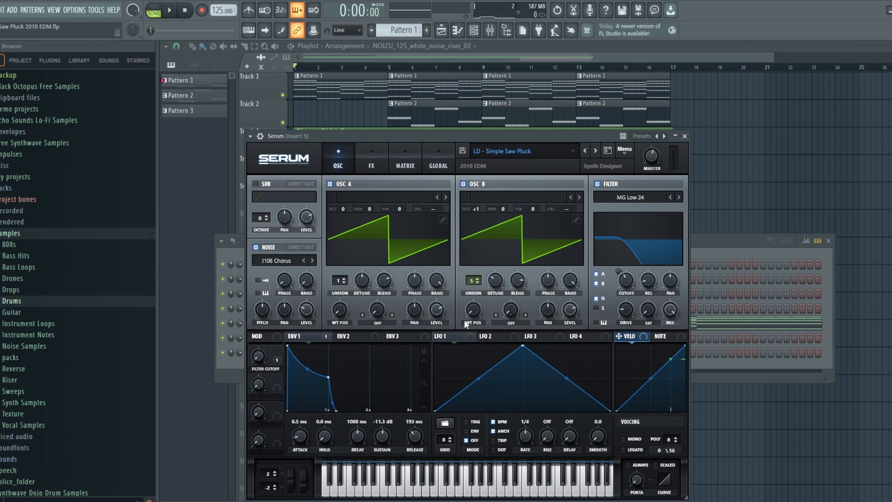
# Step: Switch playback to pattern mode and inspect Serum's effects, oscillators and Envelope 1
pyautogui.click(154, 9)
pyautogui.click(362, 161)
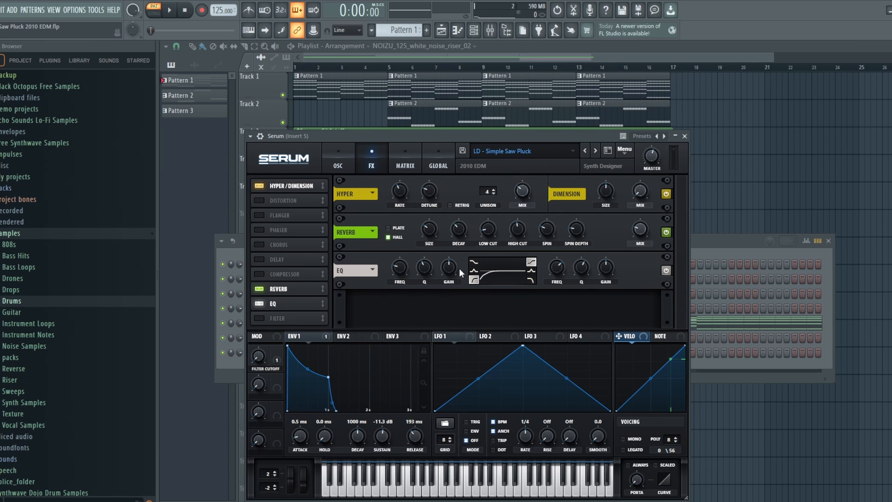
pyautogui.click(339, 167)
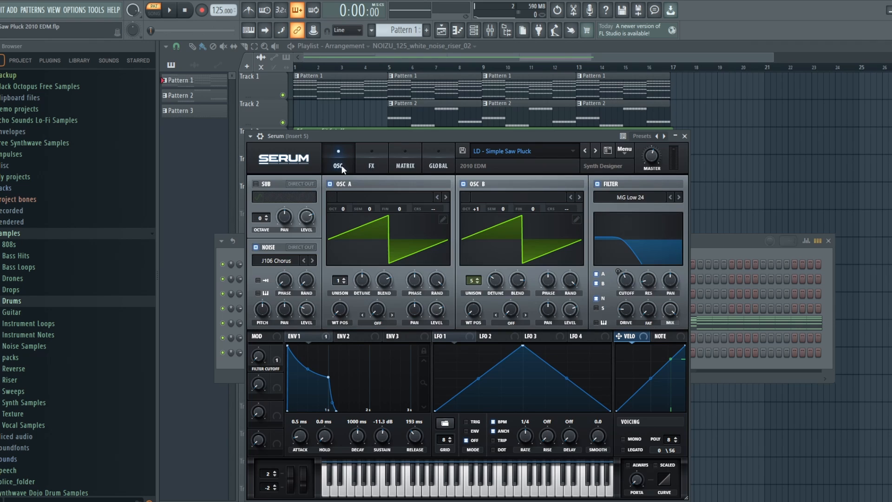
pyautogui.click(321, 338)
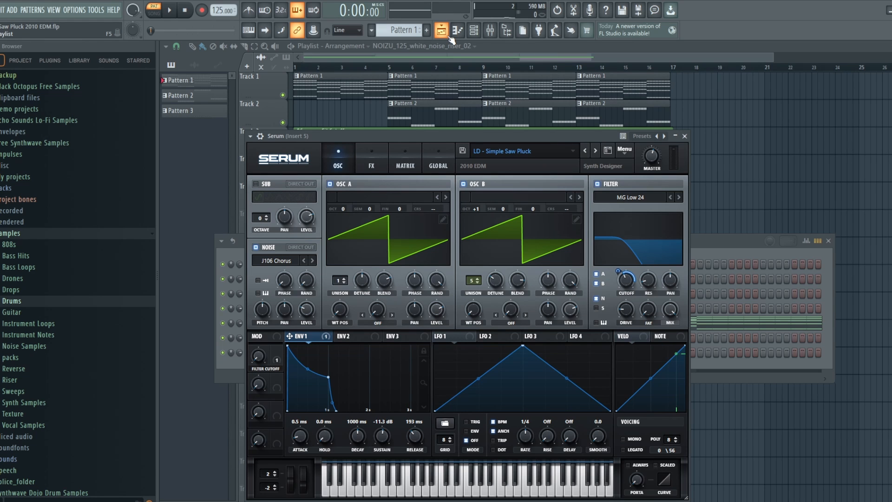
# Step: Examine Pattern 1's chord voicings across all four bars in the piano roll and play the start of the pattern
pyautogui.doubleClick(330, 88)
pyautogui.moveTo(436, 58); pyautogui.dragTo(344, 58)
pyautogui.moveTo(530, 58); pyautogui.dragTo(575, 58)
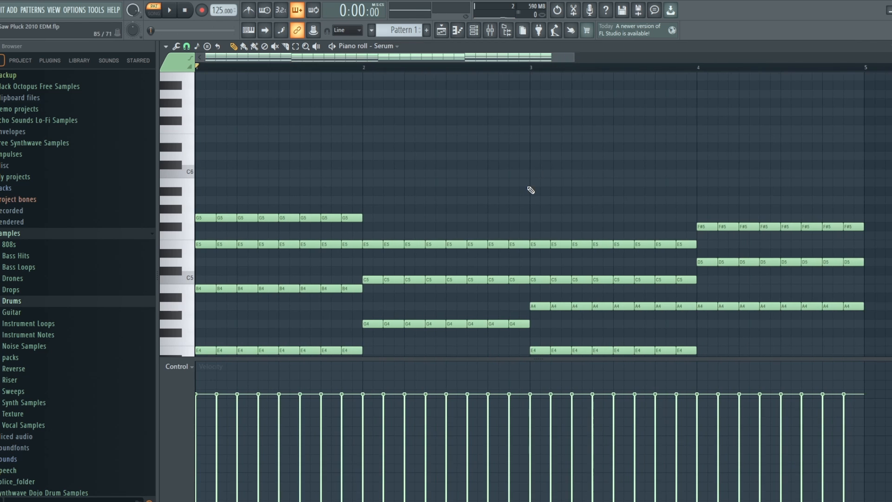
pyautogui.scroll(-5, 529, 190)
pyautogui.scroll(3, 526, 191)
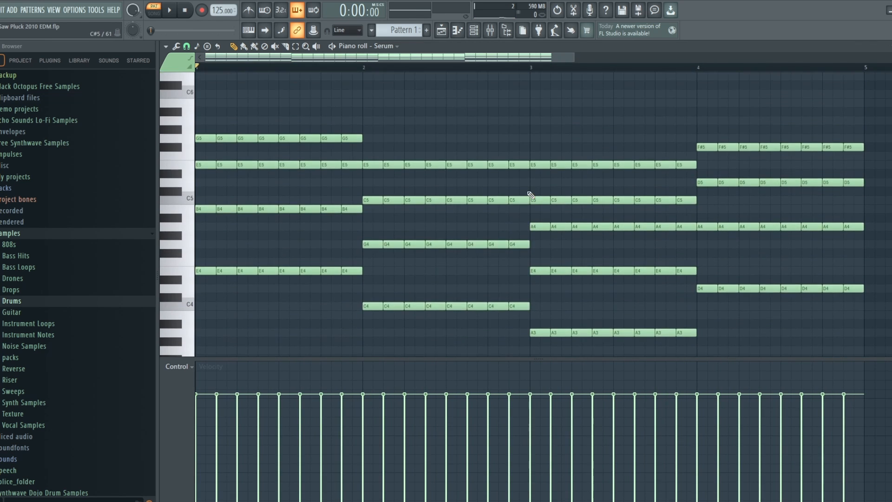
pyautogui.scroll(1, 530, 195)
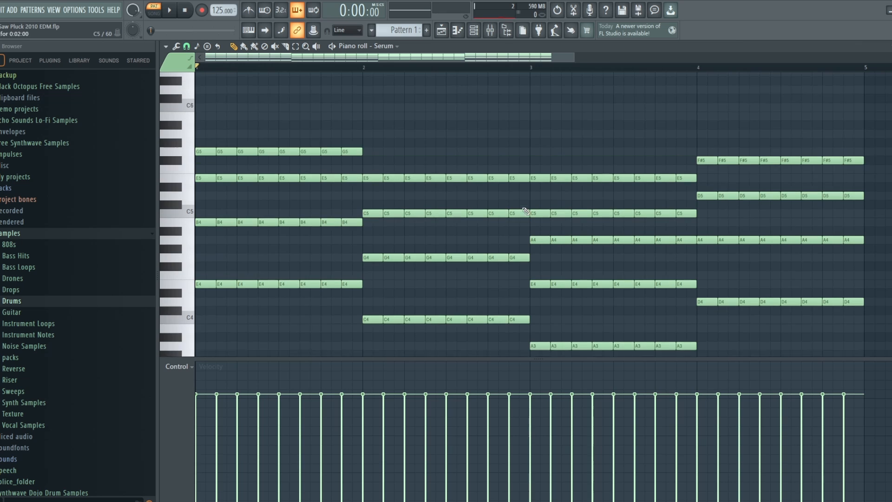
pyautogui.scroll(-1, 527, 211)
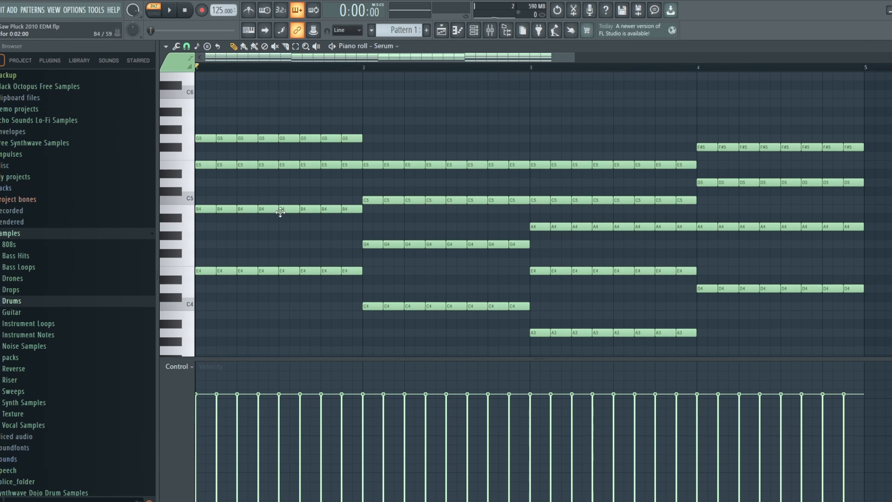
pyautogui.scroll(-3, 282, 212)
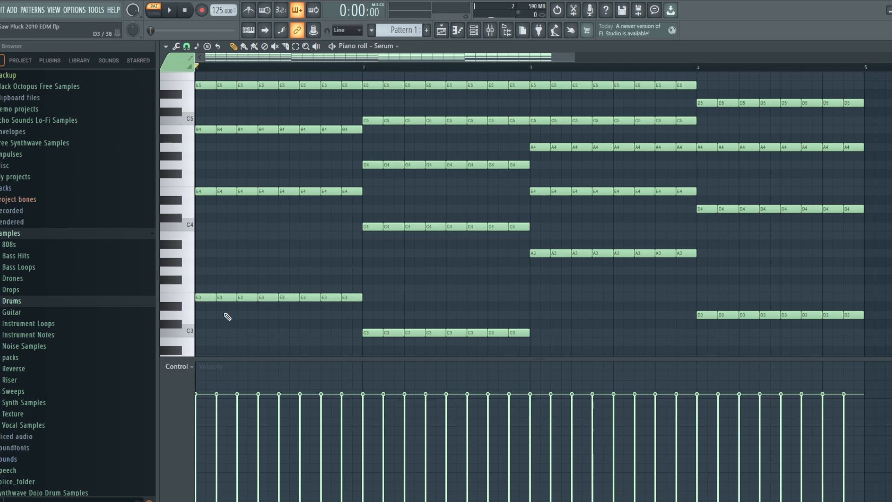
pyautogui.scroll(3, 278, 234)
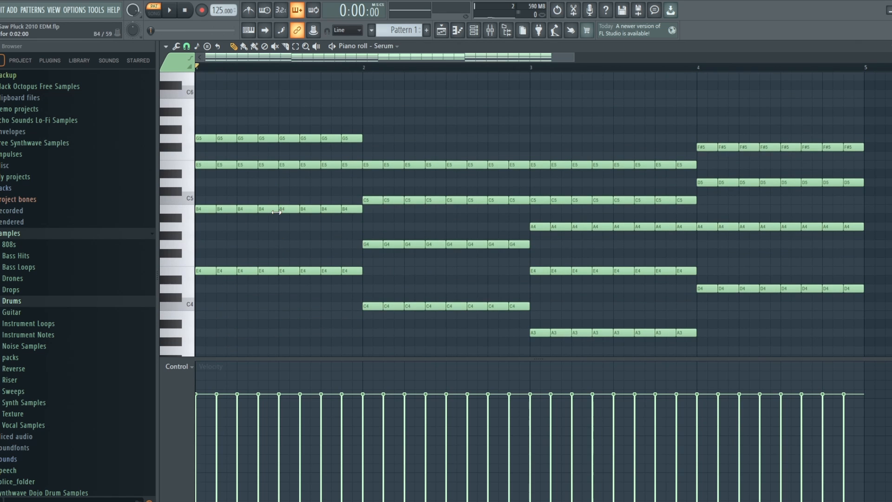
pyautogui.scroll(-1, 277, 213)
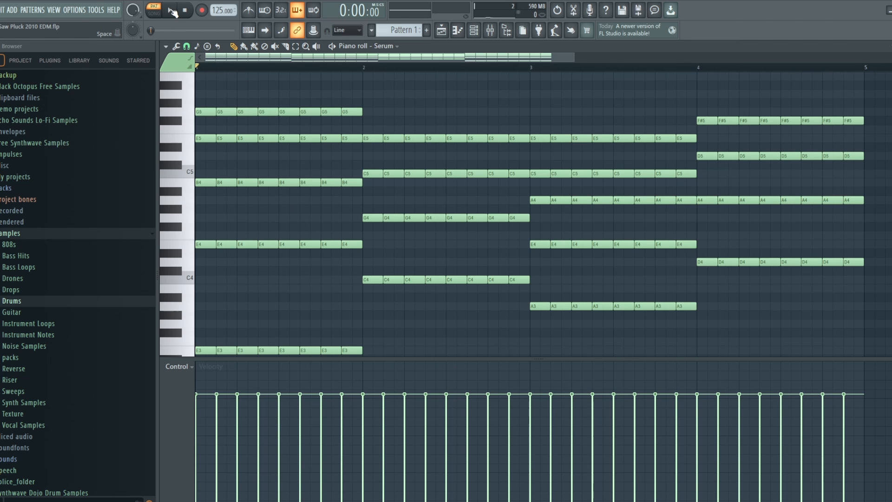
pyautogui.click(172, 11)
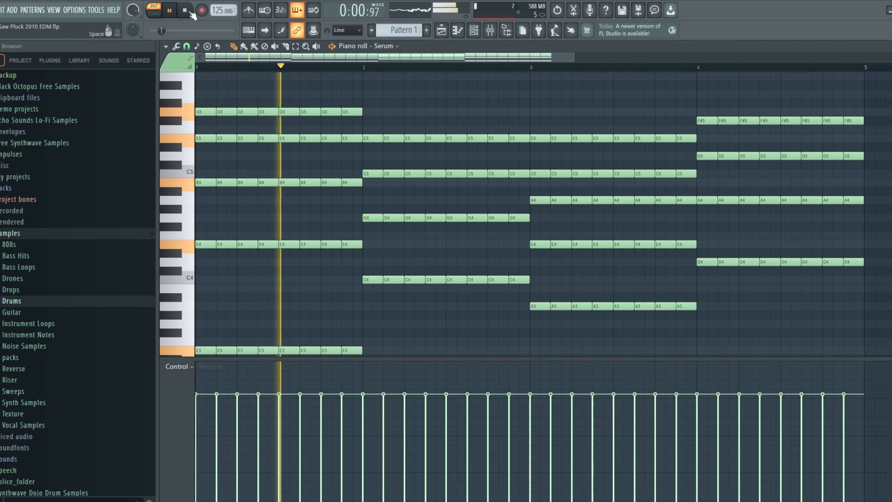
pyautogui.click(184, 10)
# Step: Delete the repeated E3 and E4 notes from the first bar of the chord pattern
pyautogui.scroll(-1, 448, 310)
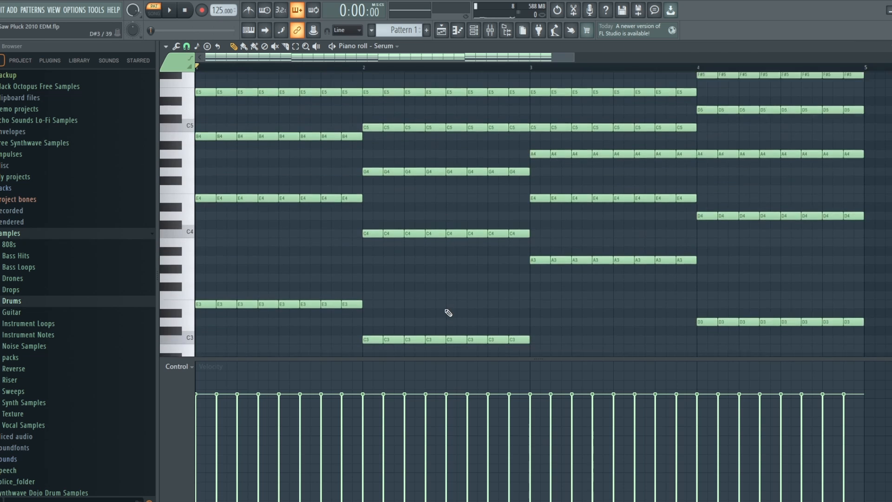
pyautogui.scroll(1, 442, 316)
pyautogui.scroll(-3, 443, 316)
pyautogui.moveTo(349, 335); pyautogui.dragTo(205, 165)
pyautogui.press('Delete')
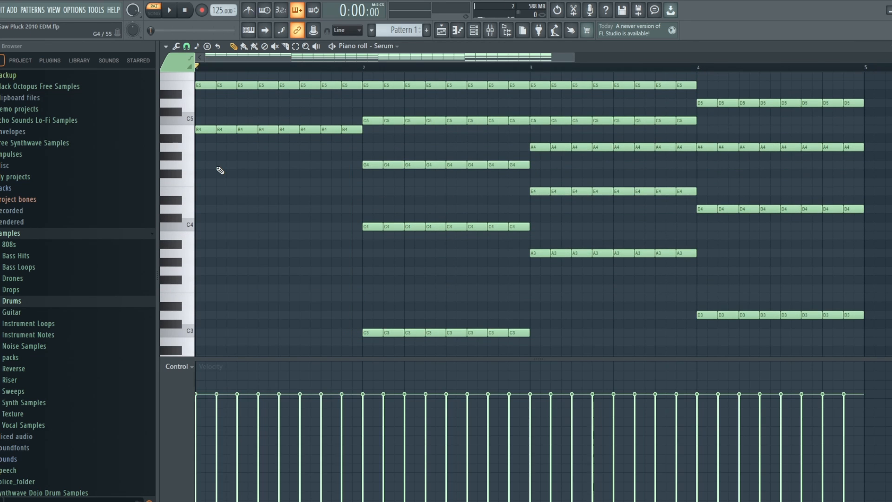
# Step: Play the first bar's chord without its low E notes
pyautogui.press('space')
pyautogui.scroll(3, 221, 171)
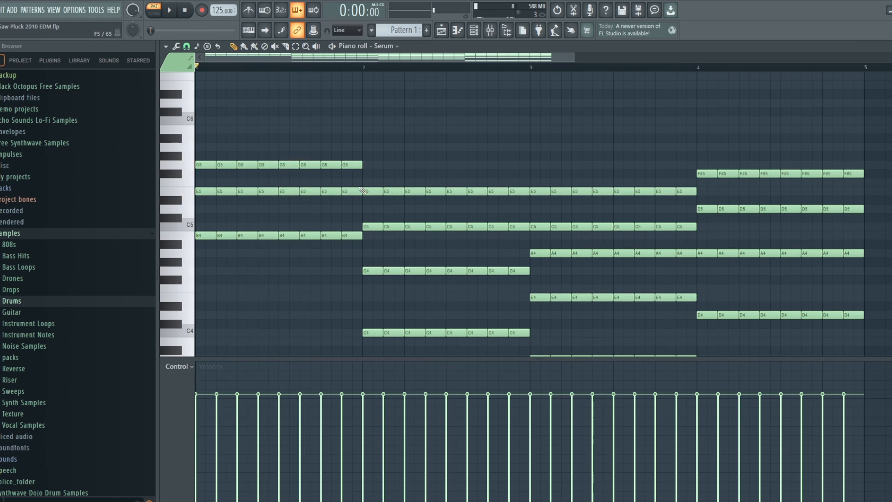
pyautogui.press('space')
pyautogui.press('space')
pyautogui.press('space')
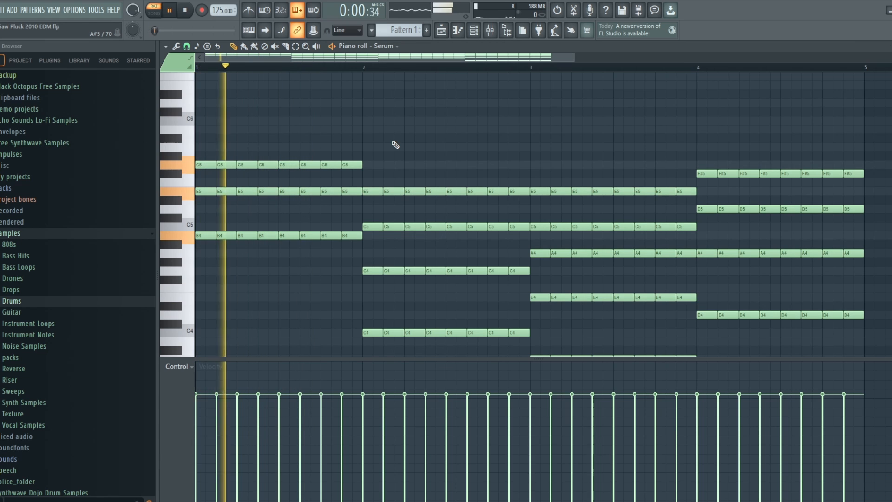
# Step: Undo the deletion of the first bar's low E notes and replay the full chord
pyautogui.hotkey('ctrl', 'z')
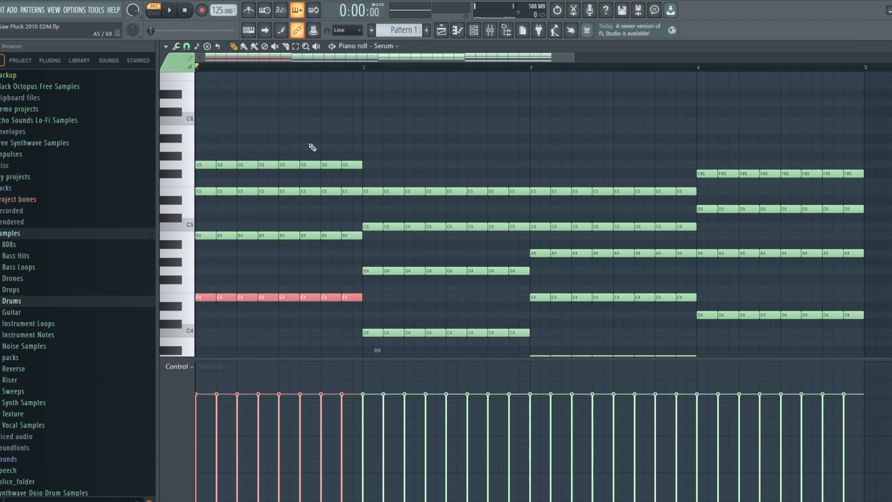
pyautogui.press('space')
pyautogui.press('space')
pyautogui.scroll(-1, 457, 124)
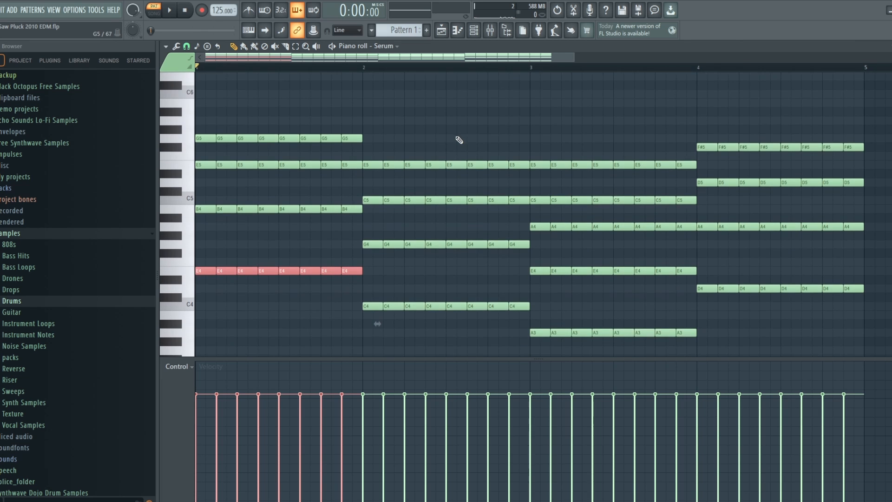
pyautogui.scroll(-1, 532, 140)
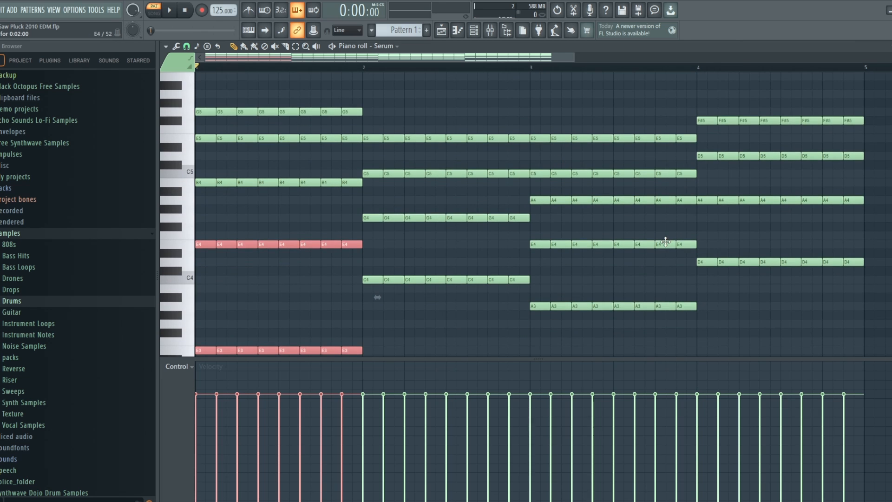
# Step: Raise the Serum channel's filter cutoff while the pattern plays, and open its effects
pyautogui.click(472, 39)
pyautogui.click(287, 323)
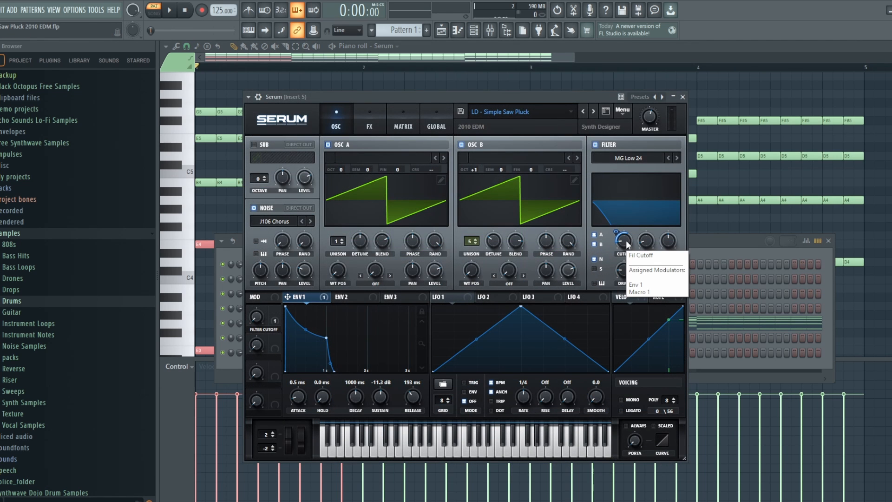
pyautogui.press('space')
pyautogui.moveTo(626, 243); pyautogui.dragTo(626, 213)
pyautogui.press('space')
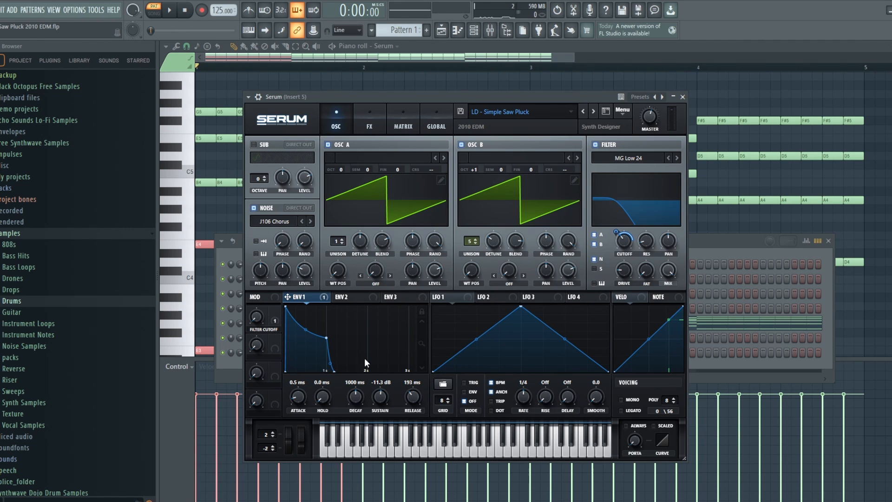
pyautogui.click(368, 123)
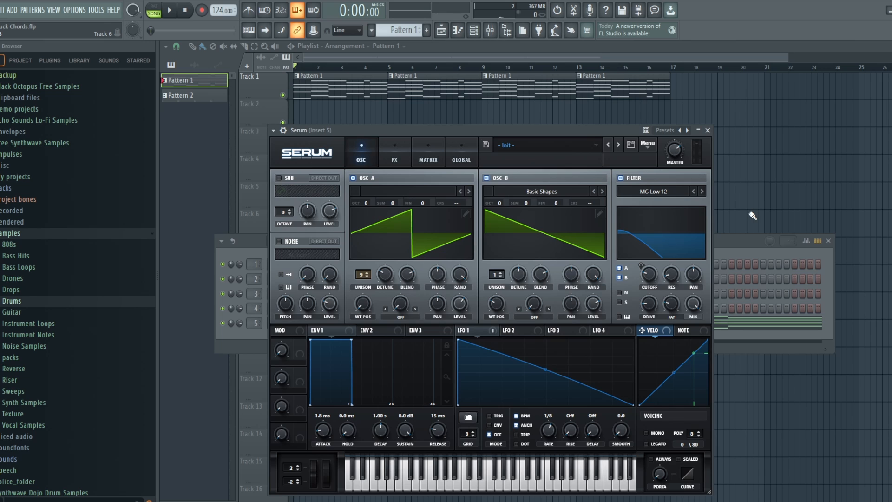
# Step: Play the pluck chords arrangement, then inspect Serum's envelopes and the LFO 1 modulation of the filter cutoff
pyautogui.click(174, 11)
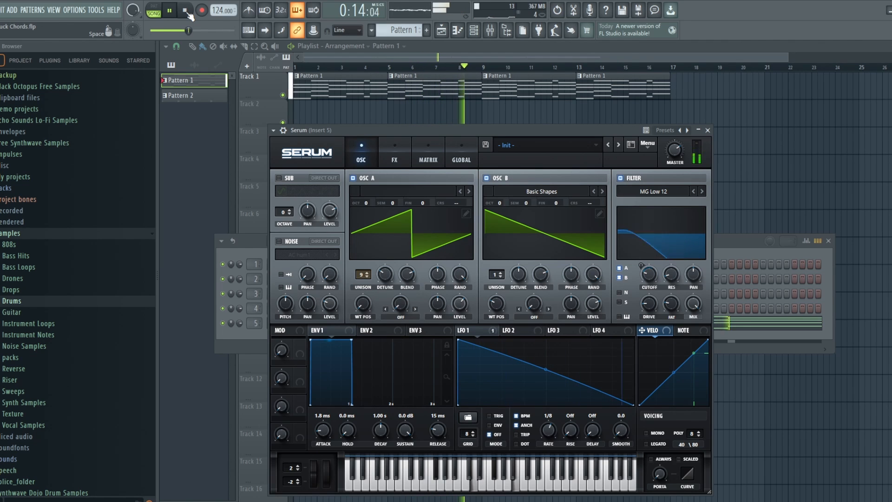
pyautogui.click(186, 11)
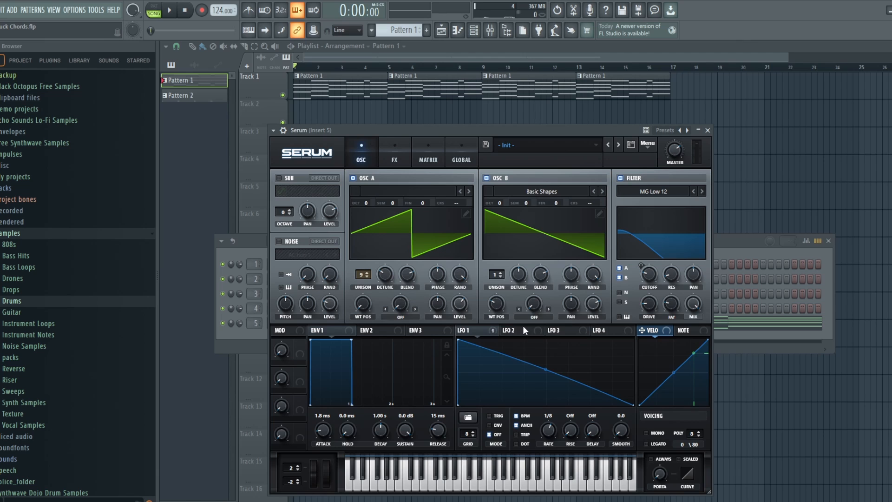
pyautogui.click(372, 327)
pyautogui.click(339, 329)
pyautogui.click(475, 329)
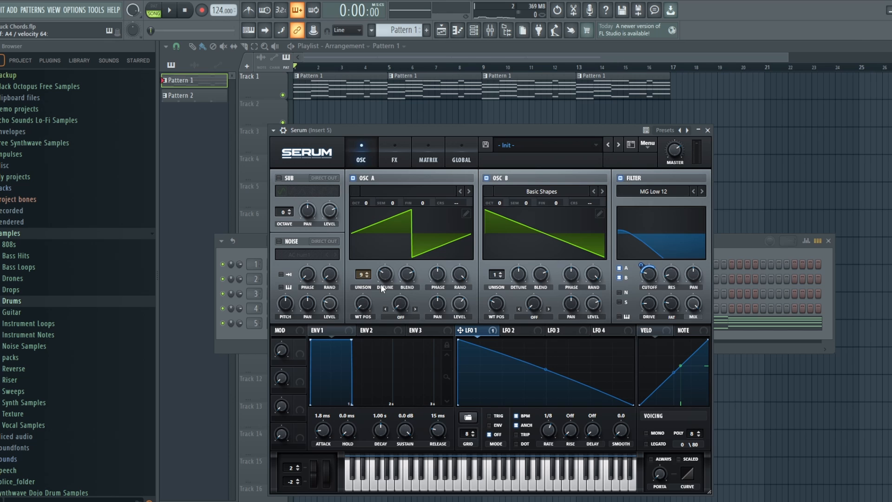
# Step: Open Serum's effects and compare the sound with Hyper/Dimension and Chorus bypassed in turn, switching each back on
pyautogui.click(395, 155)
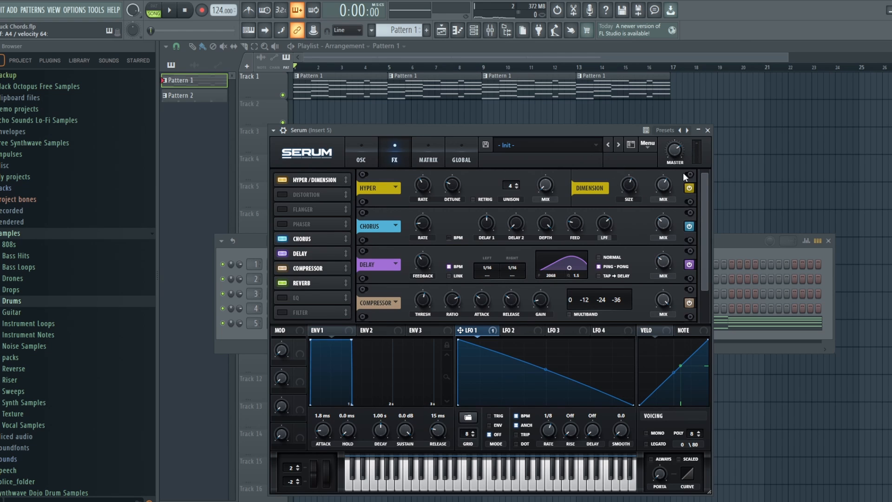
pyautogui.click(688, 187)
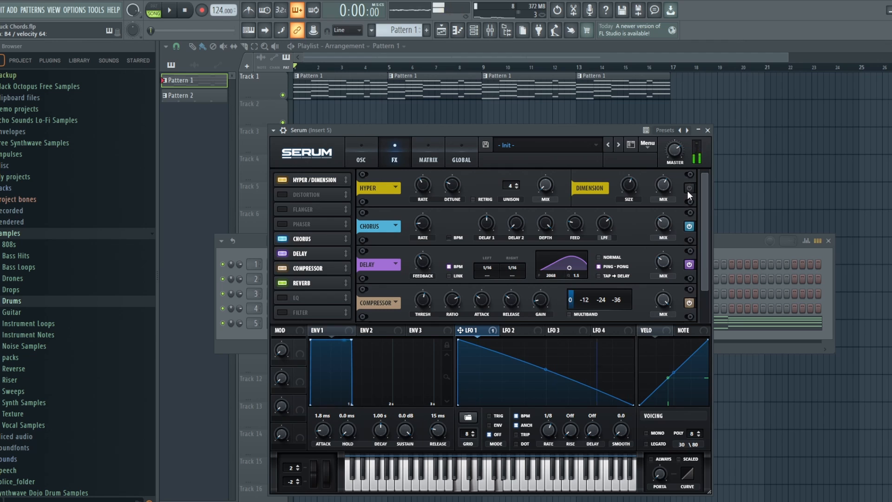
pyautogui.click(688, 188)
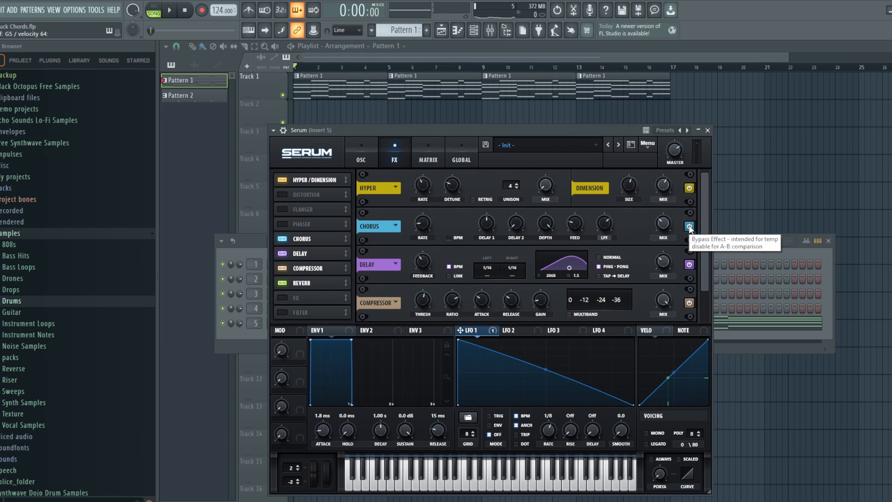
pyautogui.click(689, 227)
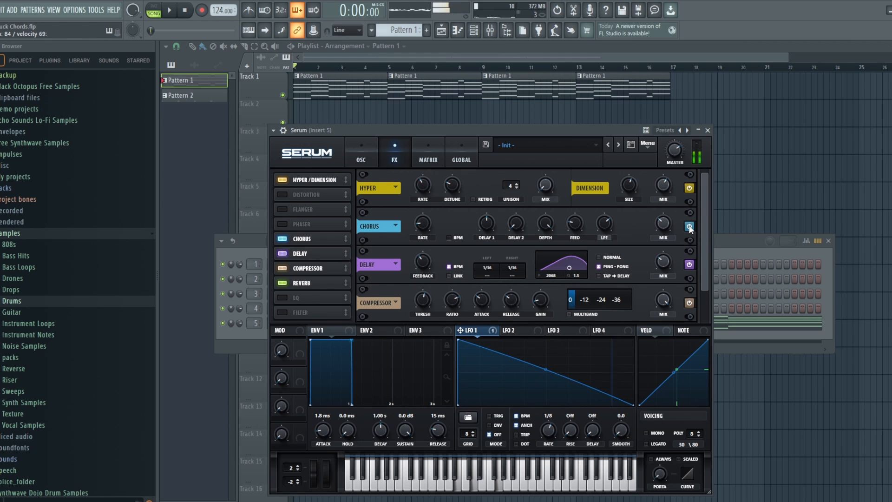
pyautogui.click(689, 227)
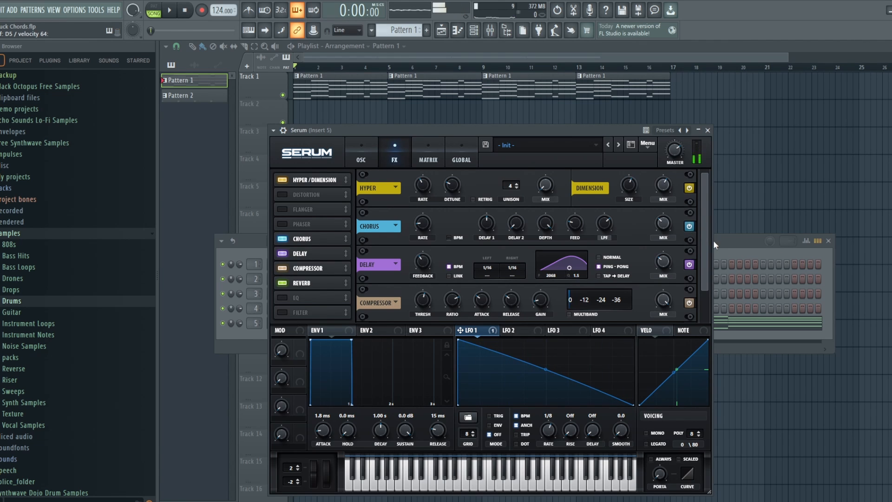
# Step: Compare the chord sound with Serum's Compressor bypassed and switched back on
pyautogui.moveTo(702, 242); pyautogui.dragTo(695, 281)
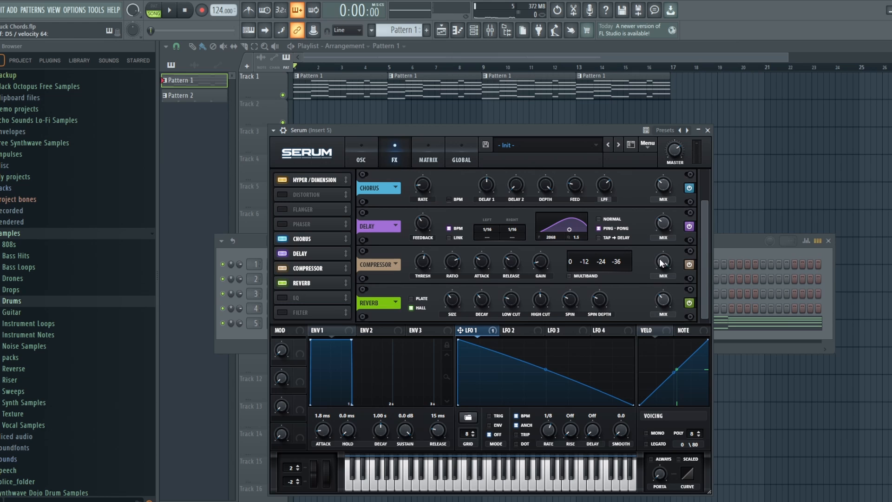
pyautogui.click(690, 265)
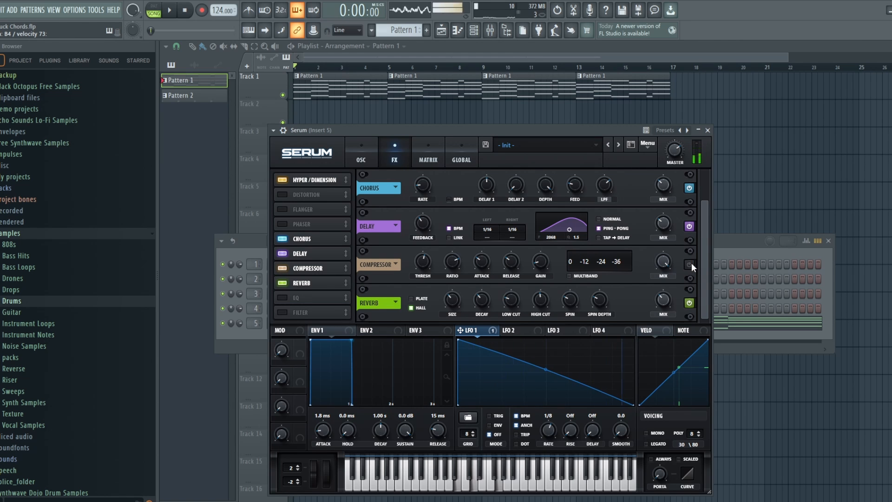
pyautogui.click(690, 264)
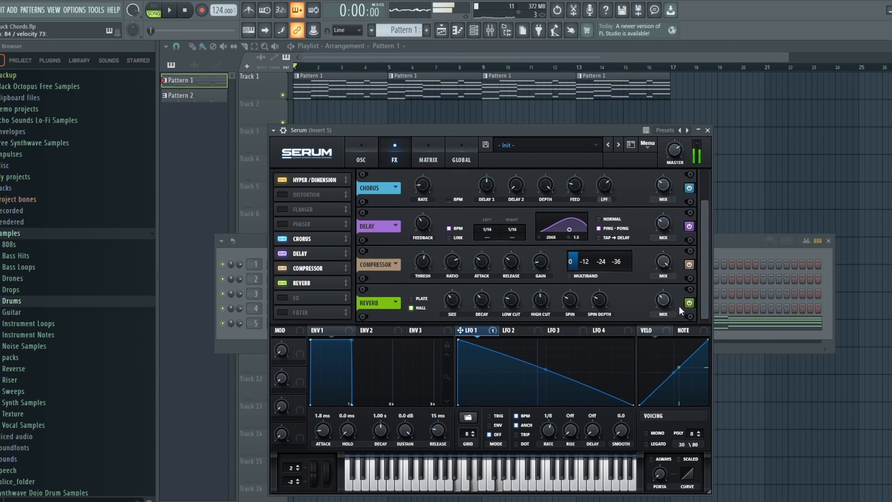
# Step: Bypass Serum's Chorus, Delay, Compressor and Reverb, and play the arrangement without them
pyautogui.click(688, 189)
pyautogui.click(690, 265)
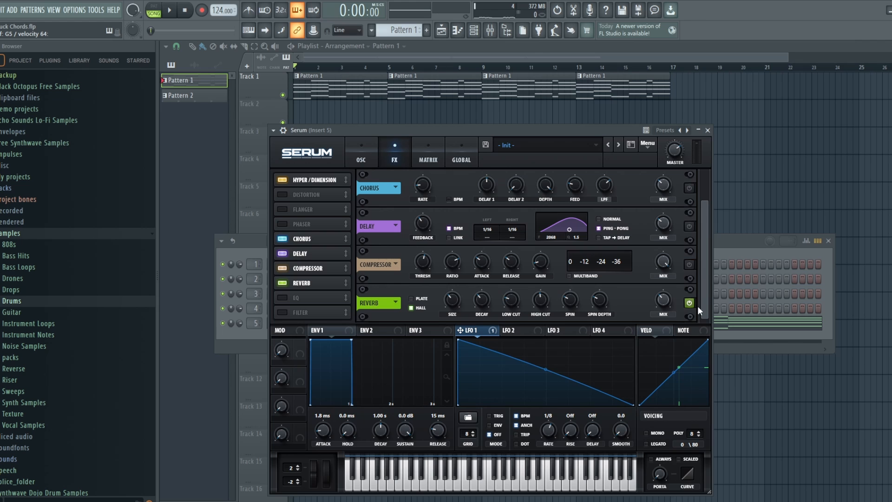
pyautogui.press('space')
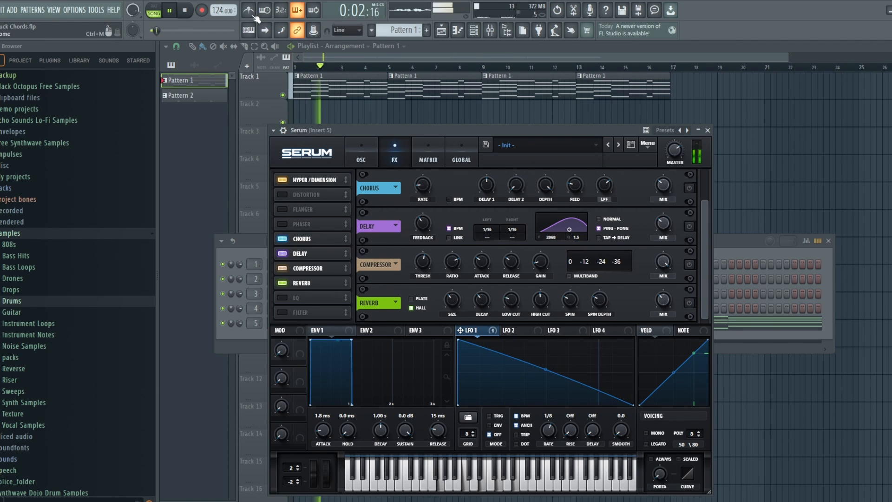
# Step: Switch Chorus, Delay, Compressor and Reverb back on one by one during playback, and stop the arrangement
pyautogui.click(689, 187)
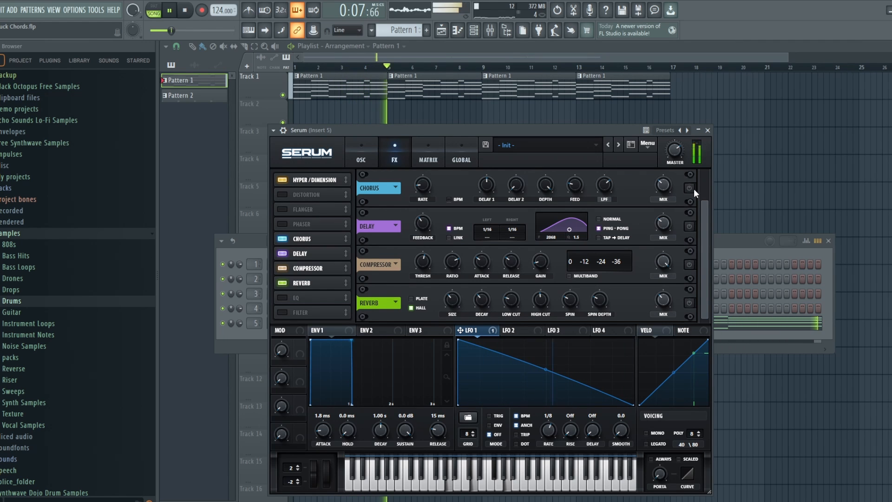
pyautogui.click(689, 224)
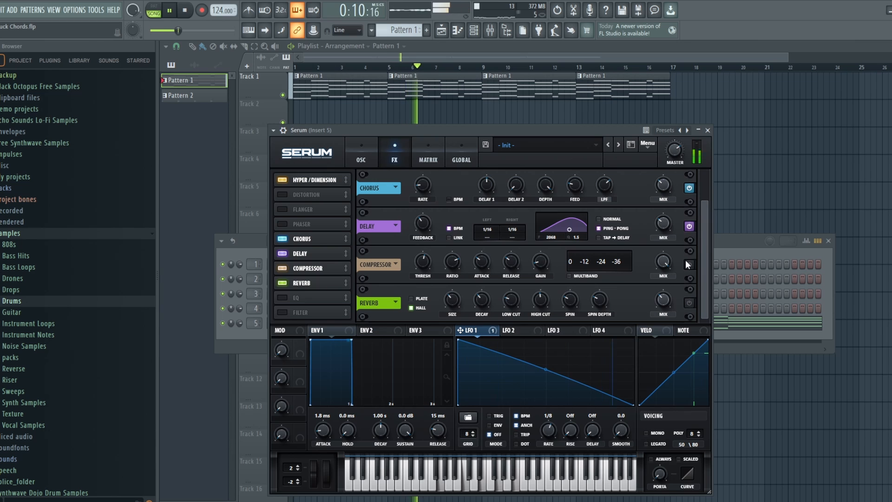
pyautogui.click(688, 263)
pyautogui.click(690, 303)
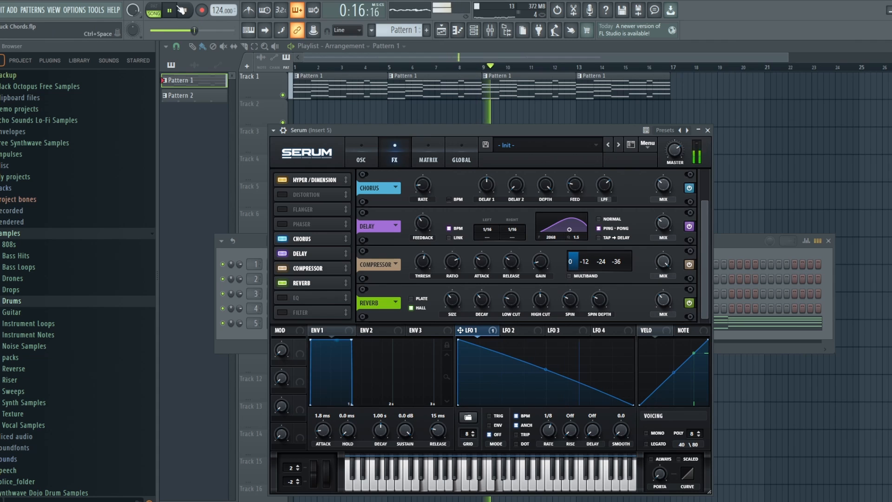
pyautogui.press('space')
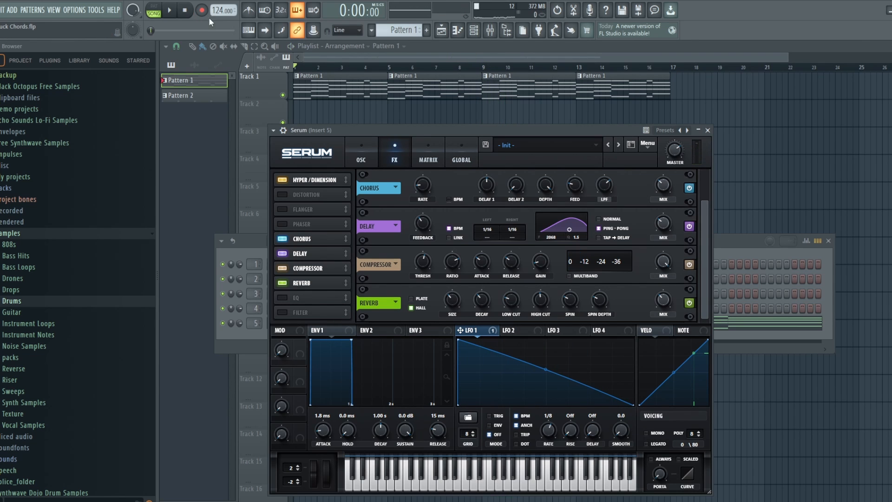
# Step: Return Serum to its oscillators and examine the chord voicings of Pattern 1 in the piano roll
pyautogui.click(362, 153)
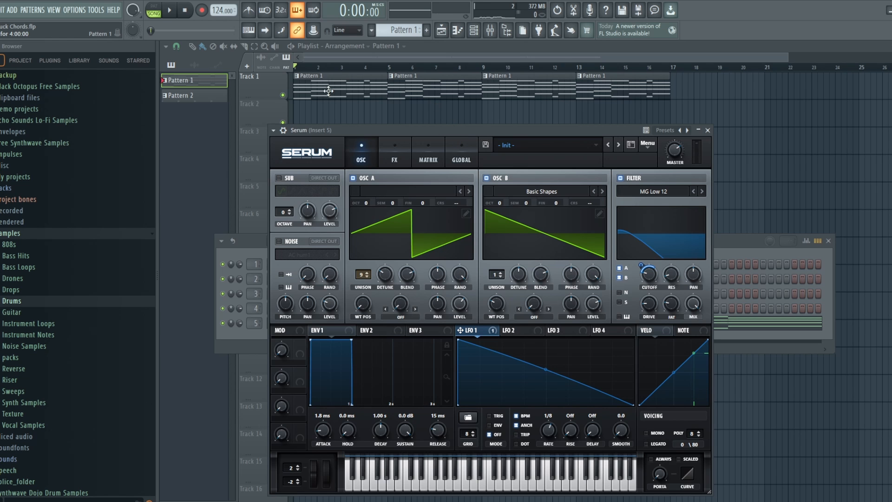
pyautogui.press('F7')
pyautogui.scroll(-8, 446, 256)
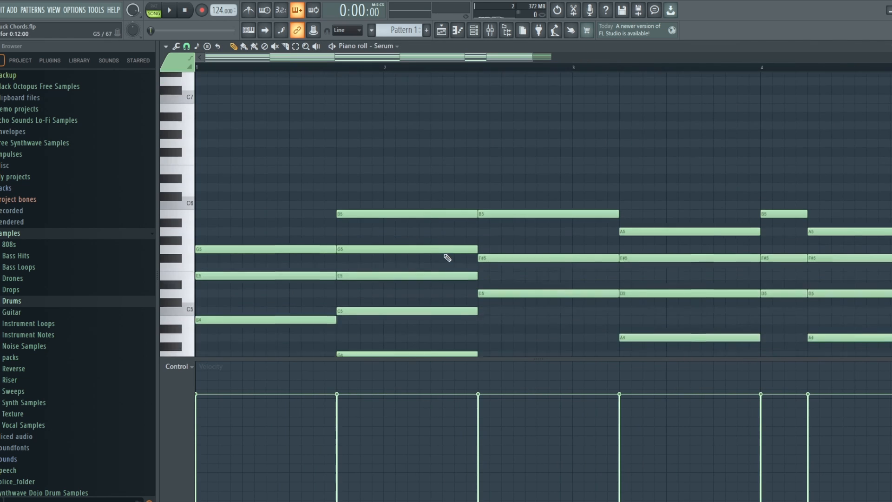
pyautogui.scroll(1, 444, 258)
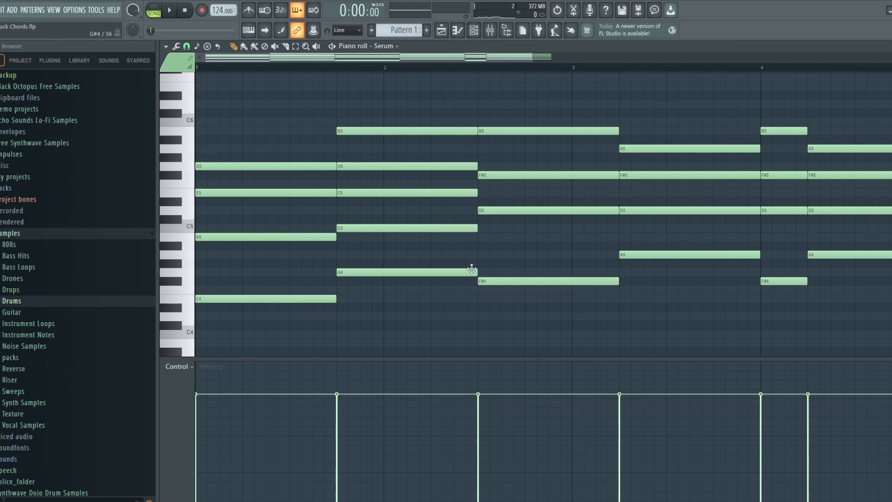
pyautogui.scroll(-4, 509, 285)
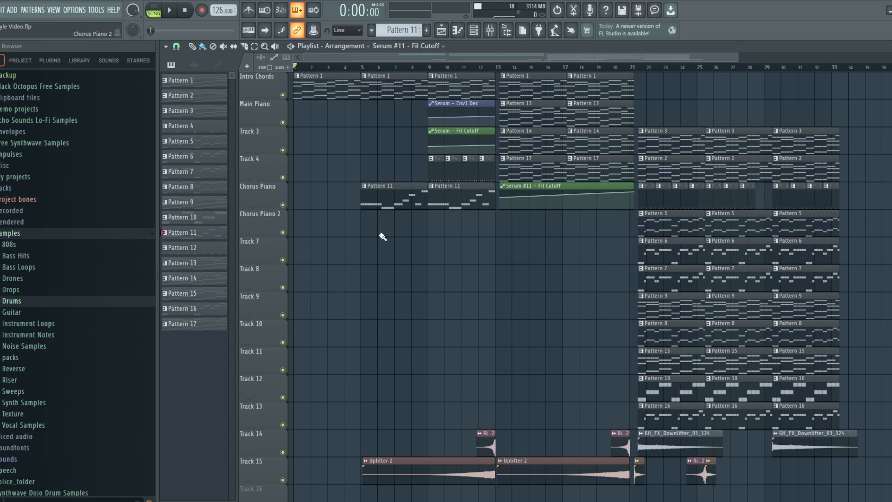
# Step: Open the Intro Chords pattern in the piano roll and play it in pattern mode with all four bars in view
pyautogui.doubleClick(314, 86)
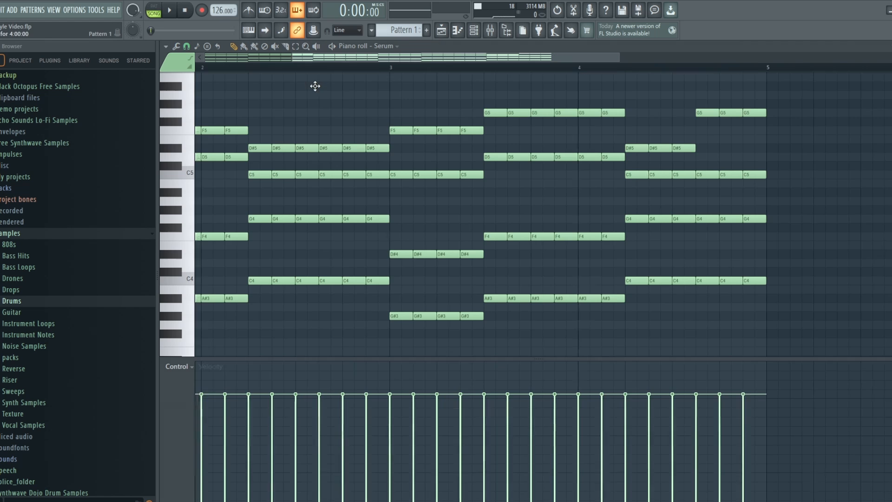
pyautogui.moveTo(498, 61); pyautogui.dragTo(408, 63)
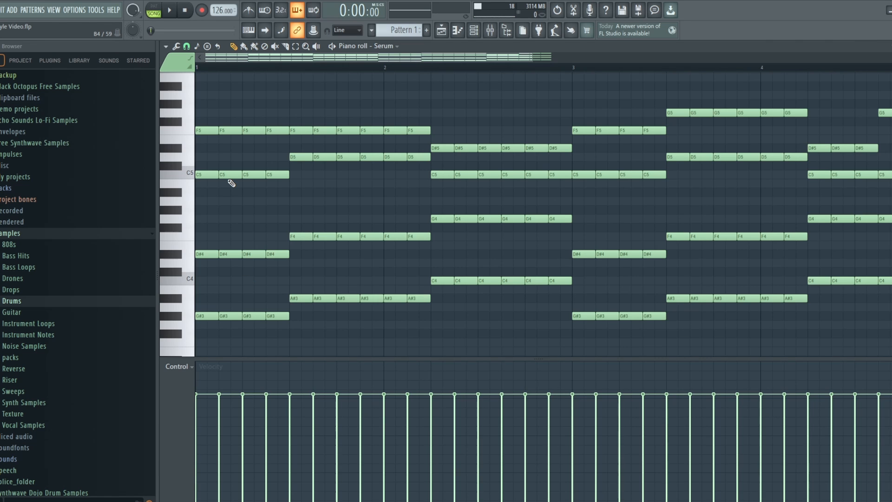
pyautogui.click(157, 10)
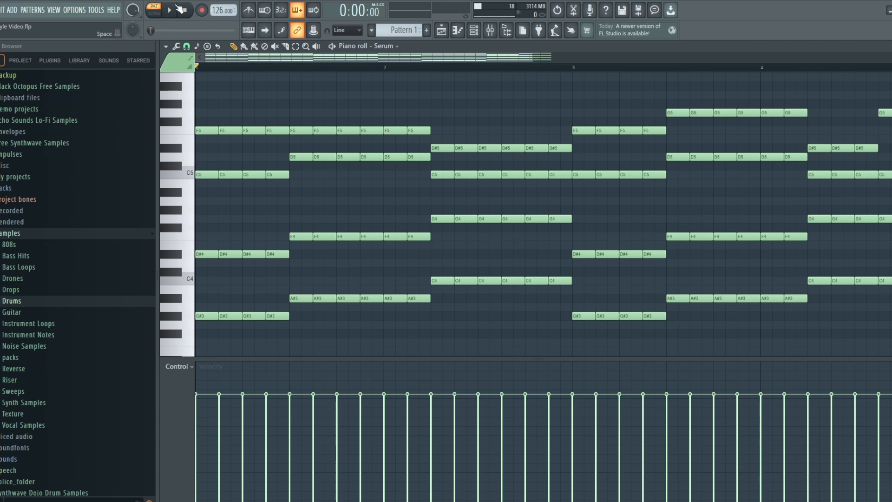
pyautogui.click(178, 8)
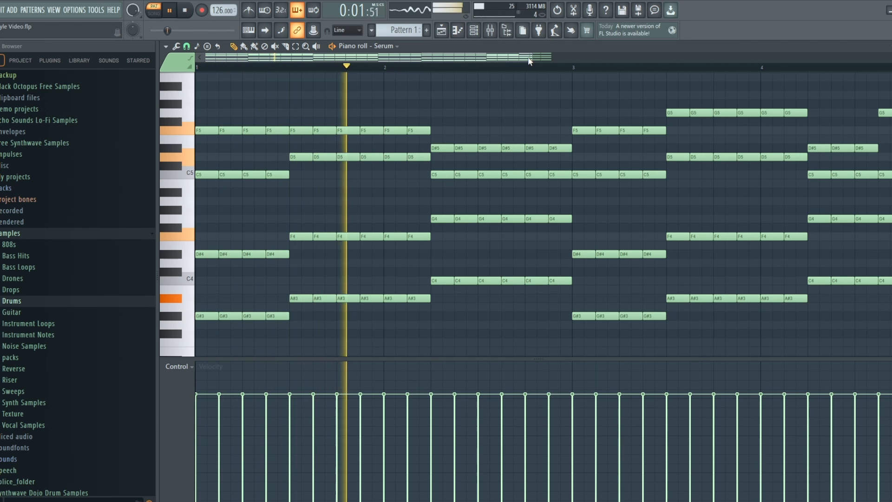
pyautogui.moveTo(551, 57); pyautogui.dragTo(561, 57)
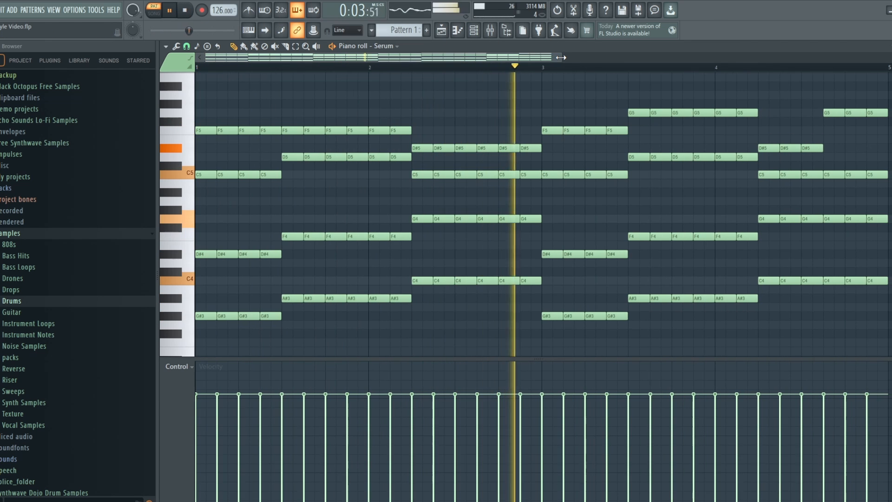
pyautogui.click(184, 10)
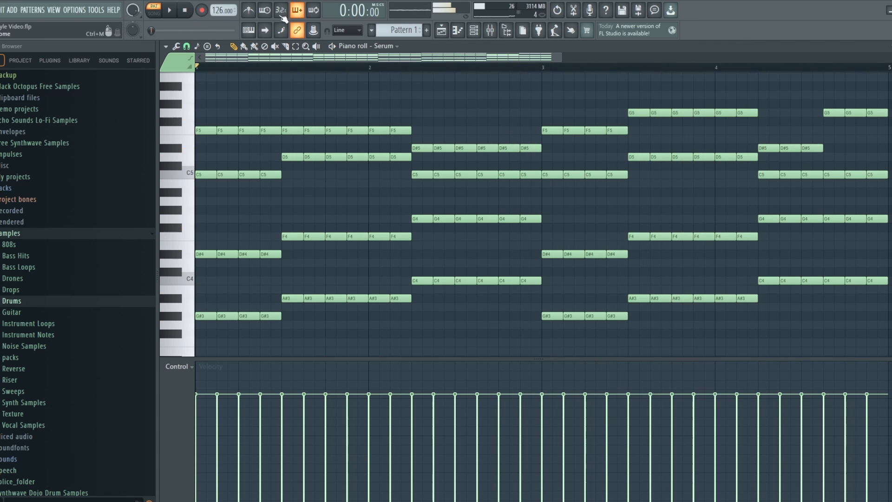
# Step: Open the intro chords' Serum instrument and set its filter cutoff to 253 Hz while the pattern plays
pyautogui.click(474, 30)
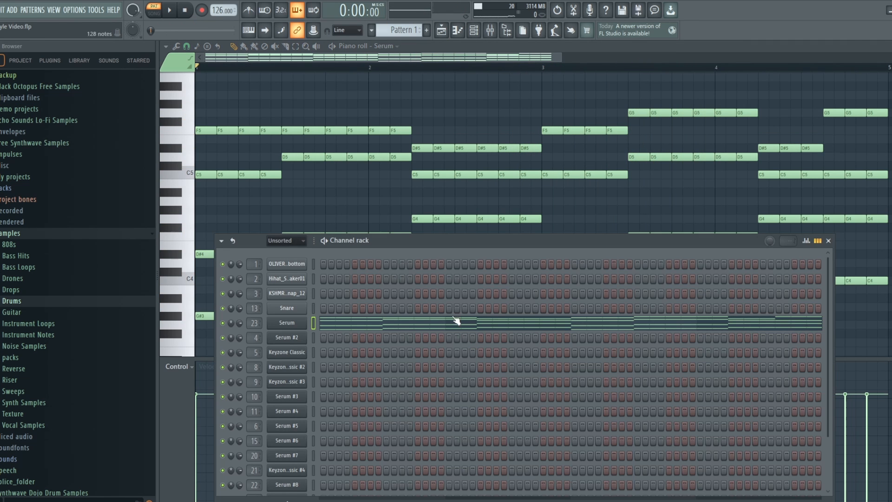
pyautogui.click(295, 327)
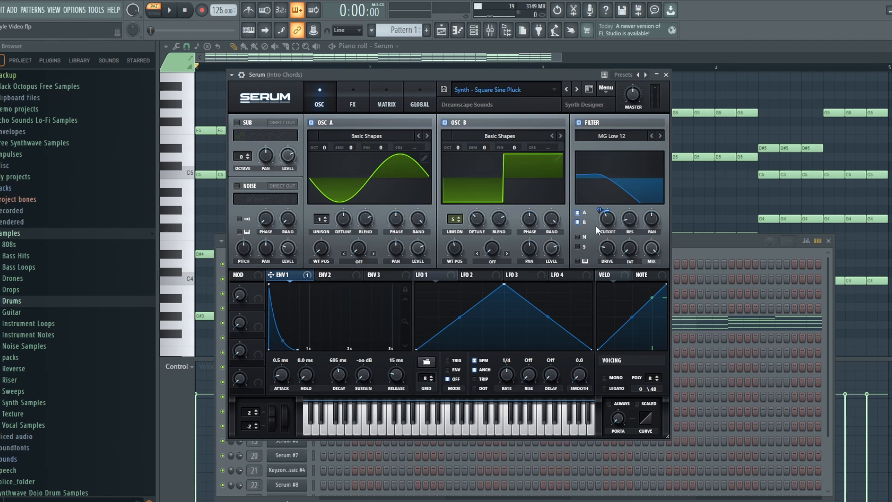
pyautogui.click(169, 9)
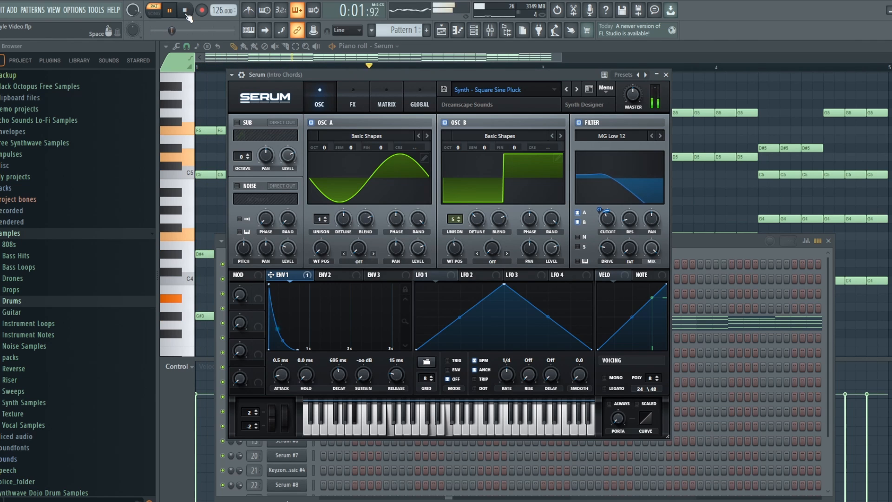
pyautogui.moveTo(608, 219)
pyautogui.mouseDown()
pyautogui.moveTo(611, 234)
pyautogui.moveTo(610, 218)
pyautogui.mouseUp()
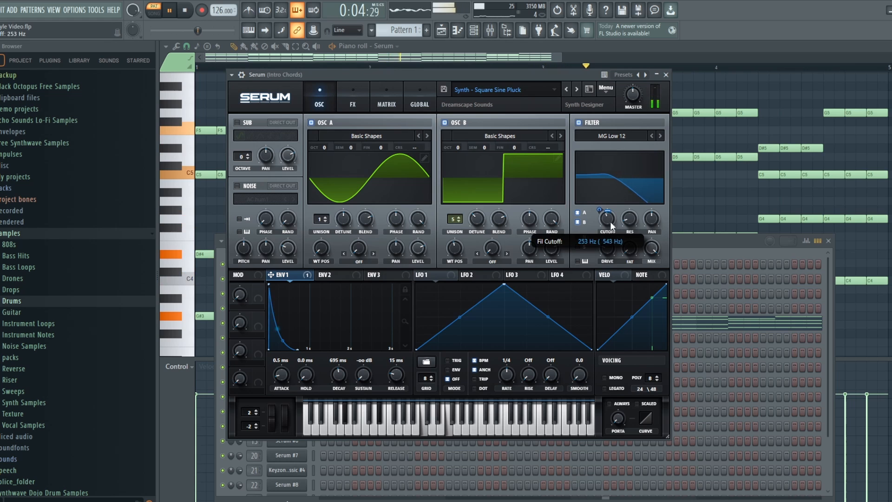
pyautogui.click(184, 9)
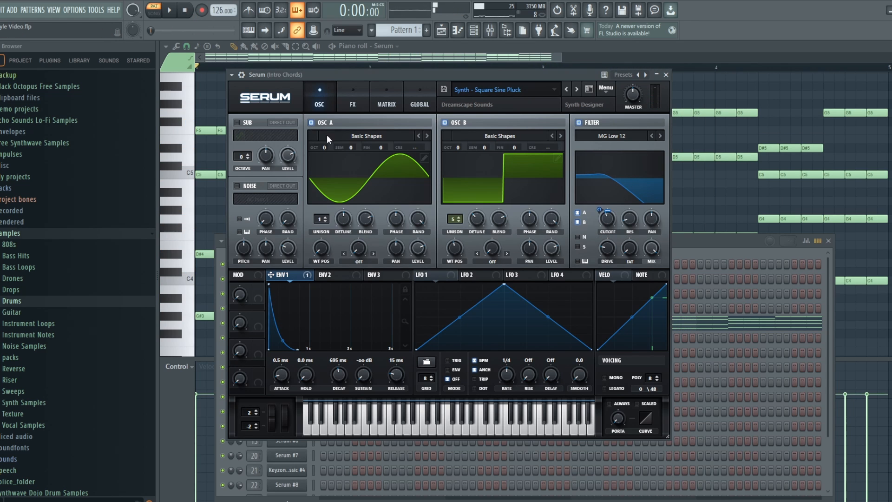
# Step: Check the effects on the Square Sine Pluck preset and return to its oscillators
pyautogui.click(352, 99)
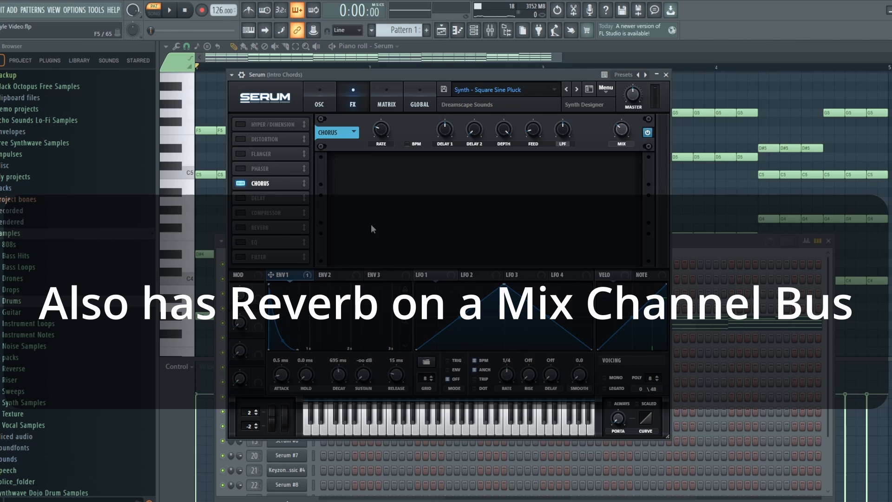
pyautogui.click(330, 100)
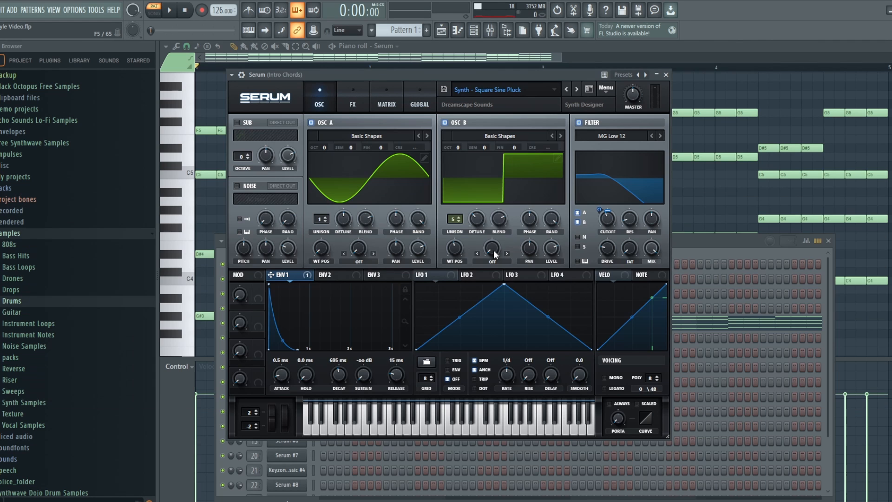
# Step: Show the playlist and play the whole arrangement in song mode to hear the pluck chords in context
pyautogui.click(446, 37)
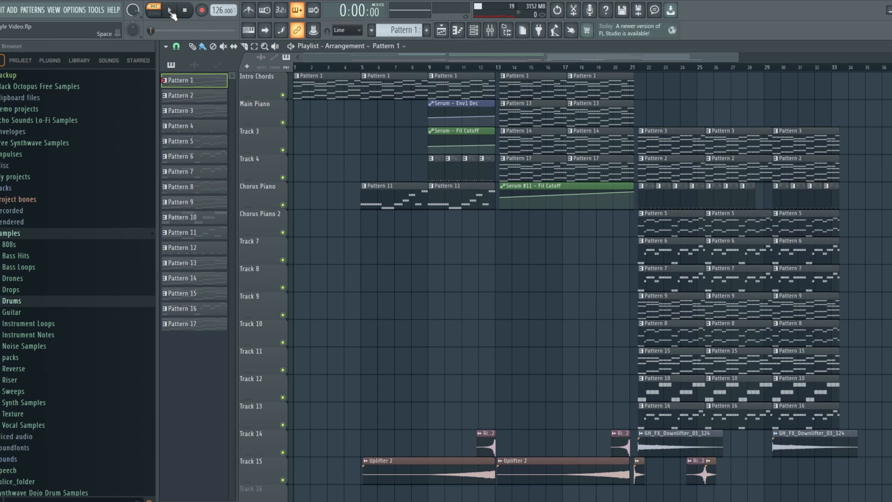
pyautogui.click(154, 14)
pyautogui.click(172, 12)
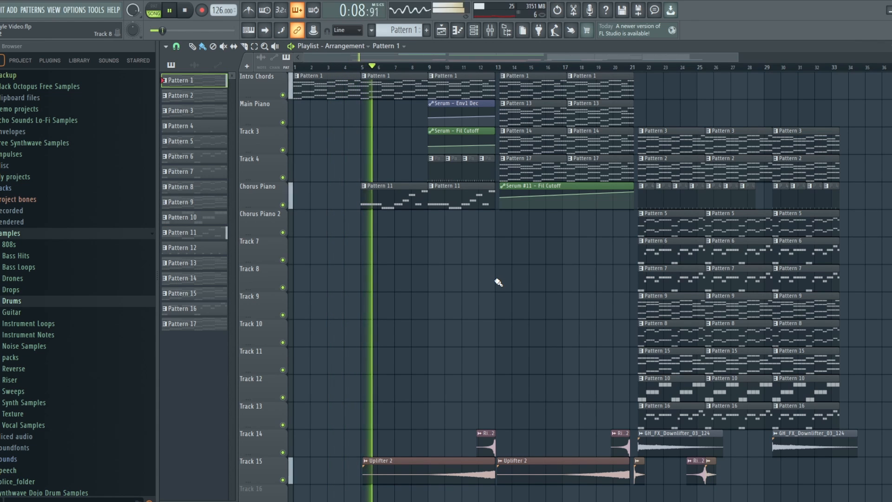
pyautogui.click(186, 13)
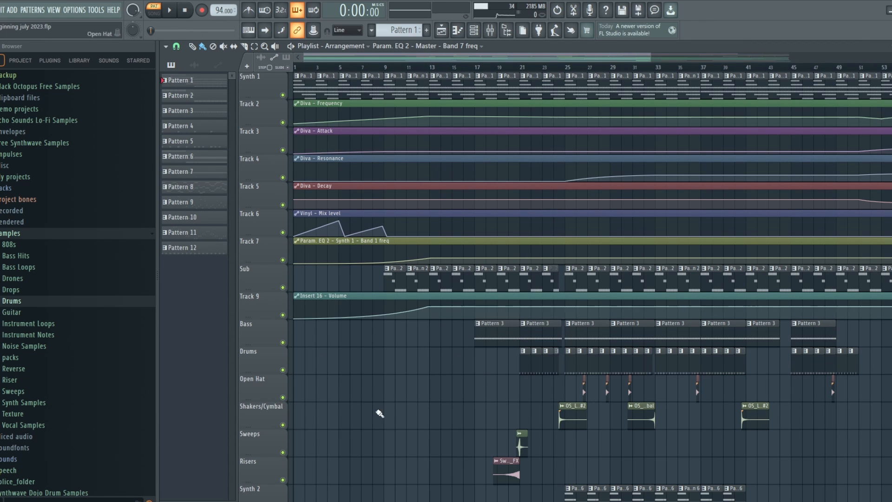
# Step: Play the arrangement's opening bars in song mode from the start to hear the Diva chords, and stop playback
pyautogui.click(474, 30)
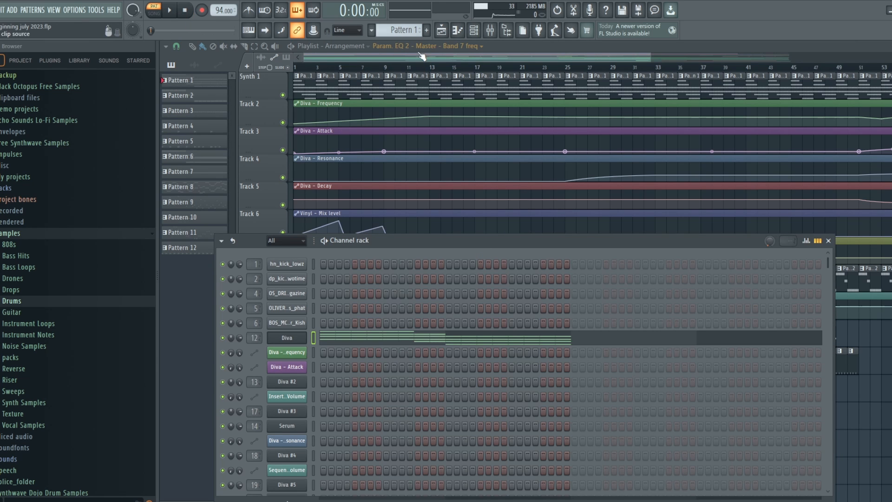
pyautogui.press('F6')
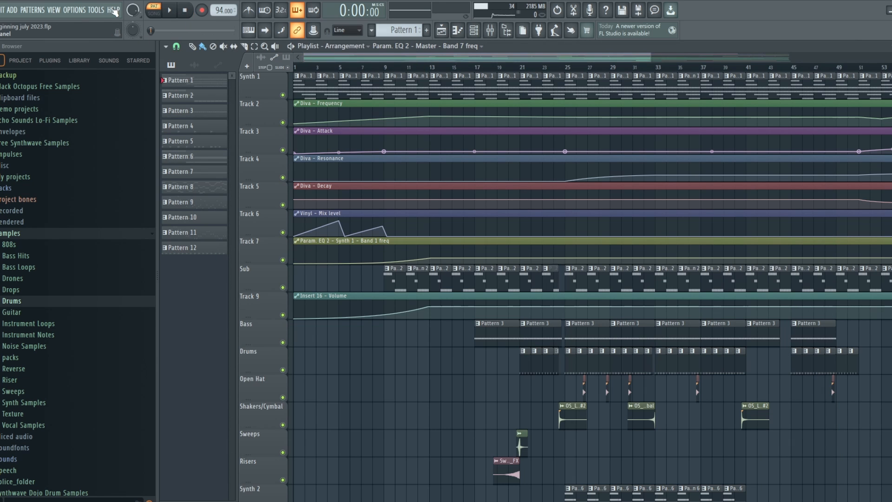
pyautogui.click(175, 10)
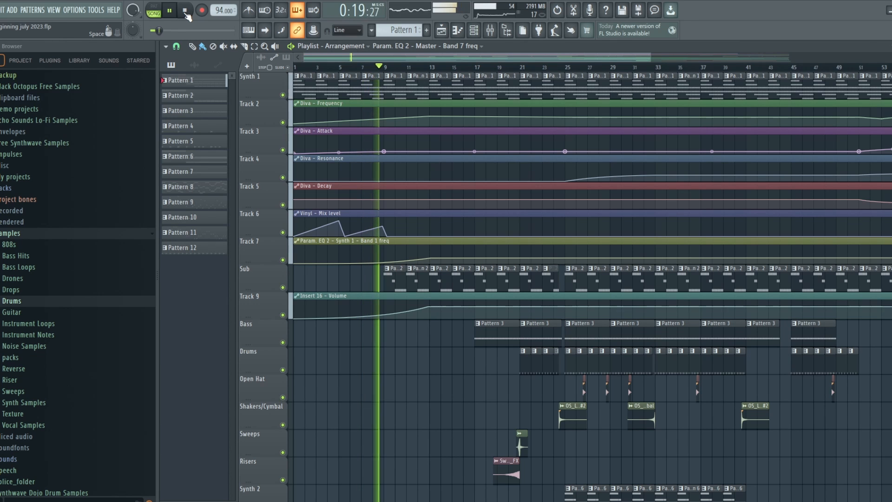
pyautogui.click(185, 11)
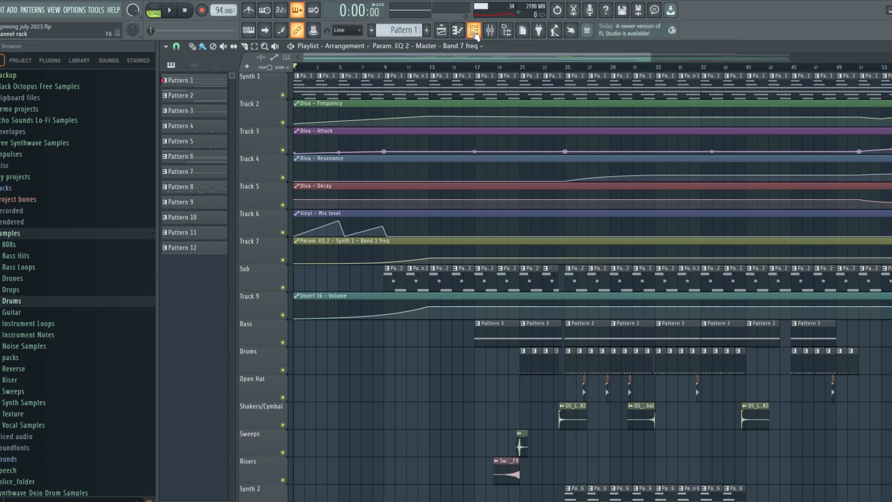
# Step: Open the Diva instrument on Synth 1 from the channel rack and switch playback to pattern mode
pyautogui.click(474, 31)
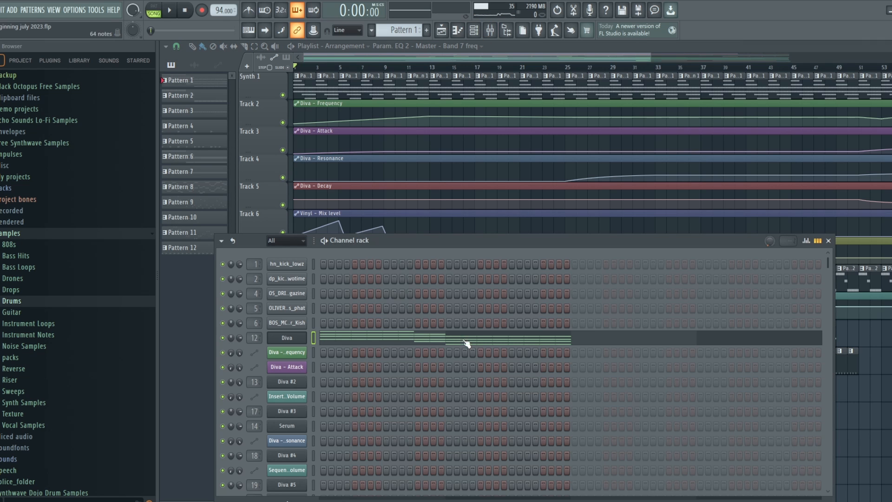
pyautogui.click(294, 339)
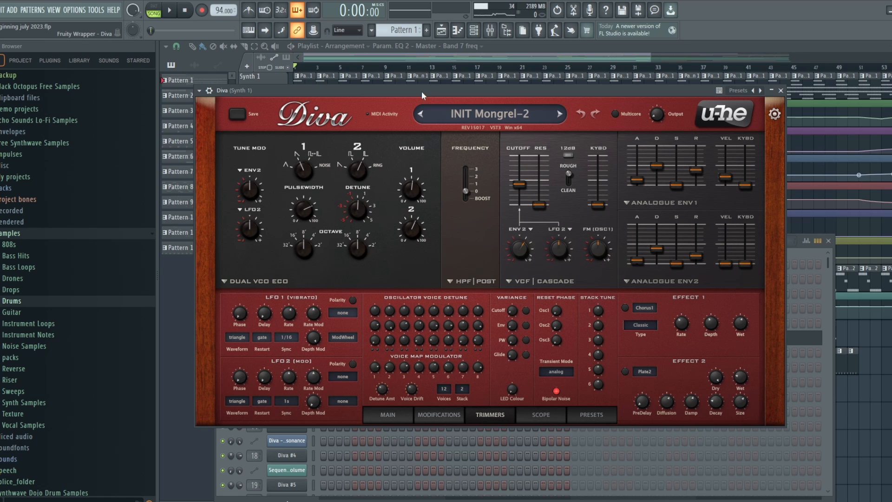
pyautogui.click(153, 13)
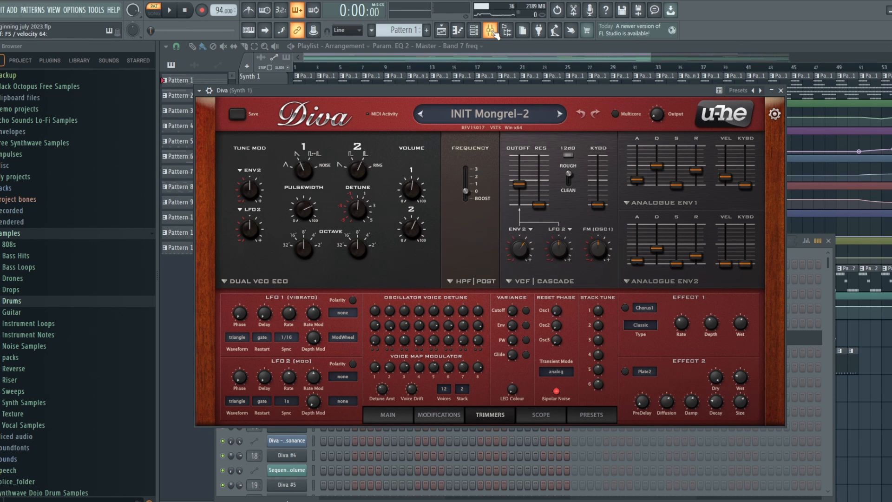
# Step: Show Pattern 1's Diva chord notes in the piano roll and lower Diva's VCF cutoff to 74.98
pyautogui.click(442, 32)
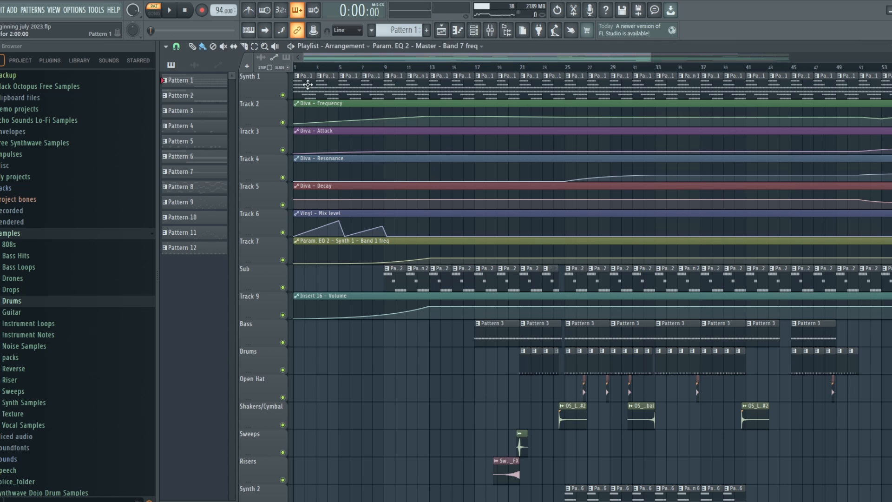
pyautogui.doubleClick(306, 85)
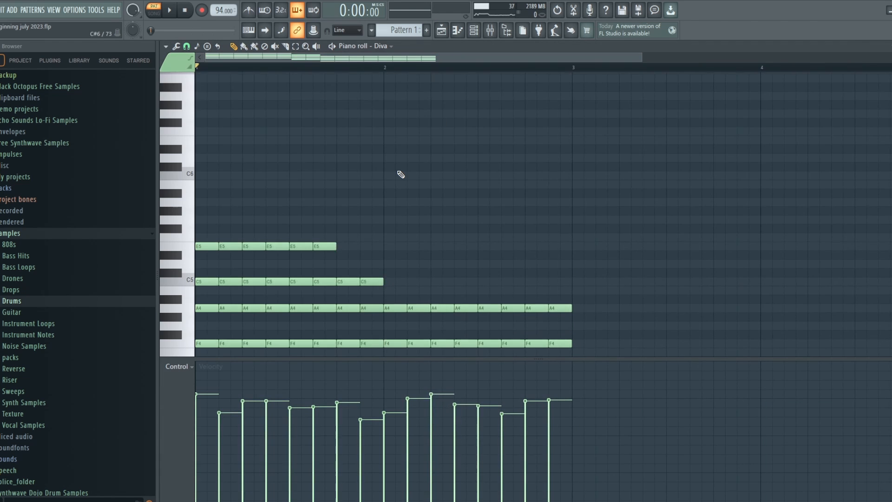
pyautogui.scroll(-4, 398, 175)
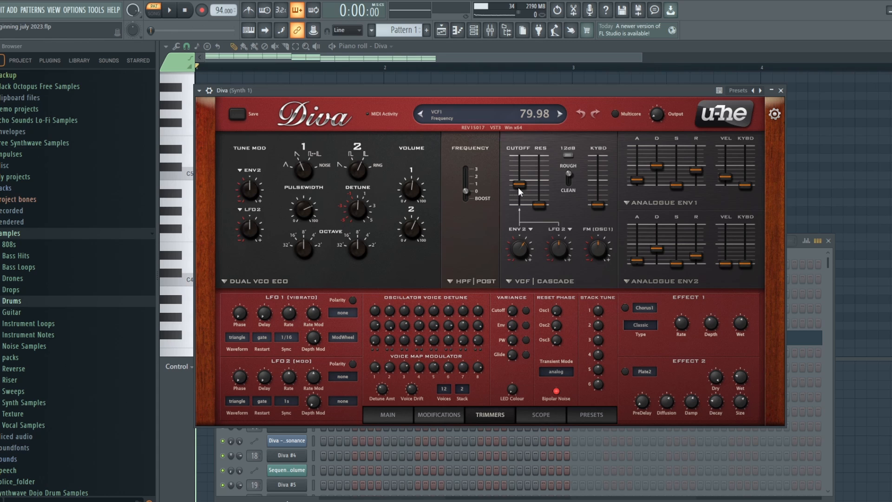
pyautogui.moveTo(518, 187)
pyautogui.mouseDown()
pyautogui.moveTo(517, 196)
pyautogui.moveTo(517, 174)
pyautogui.moveTo(519, 197)
pyautogui.moveTo(519, 189)
pyautogui.mouseUp()
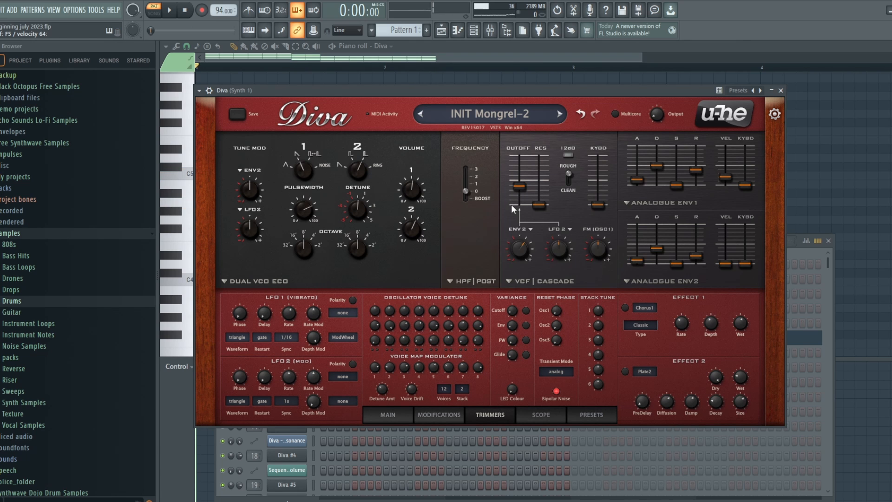
# Step: Check the Synth 1, Synth Verb and Synth Delay mixer tracks and open Fruity Delay 3 on Synth Delay
pyautogui.click(474, 30)
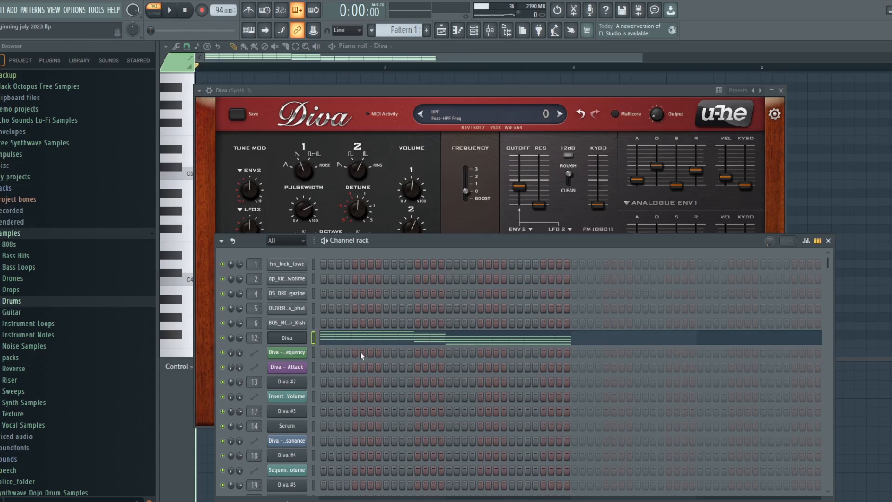
pyautogui.click(492, 32)
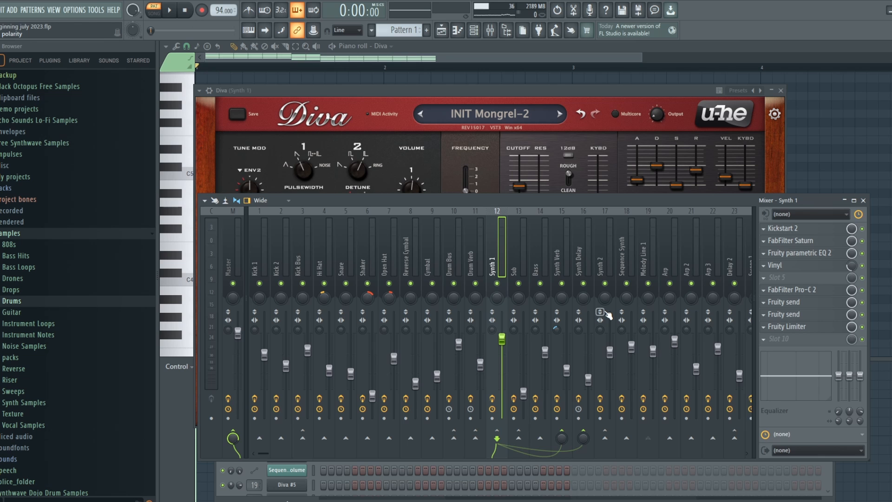
pyautogui.click(562, 264)
pyautogui.click(588, 264)
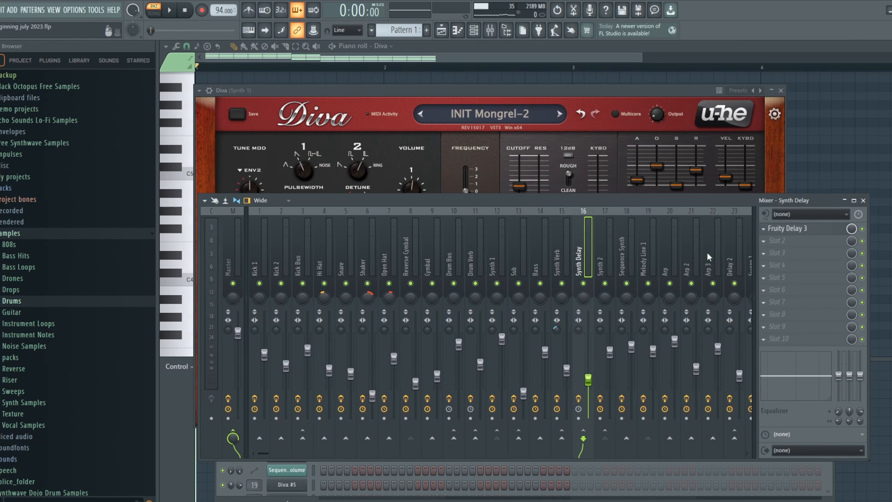
pyautogui.click(788, 229)
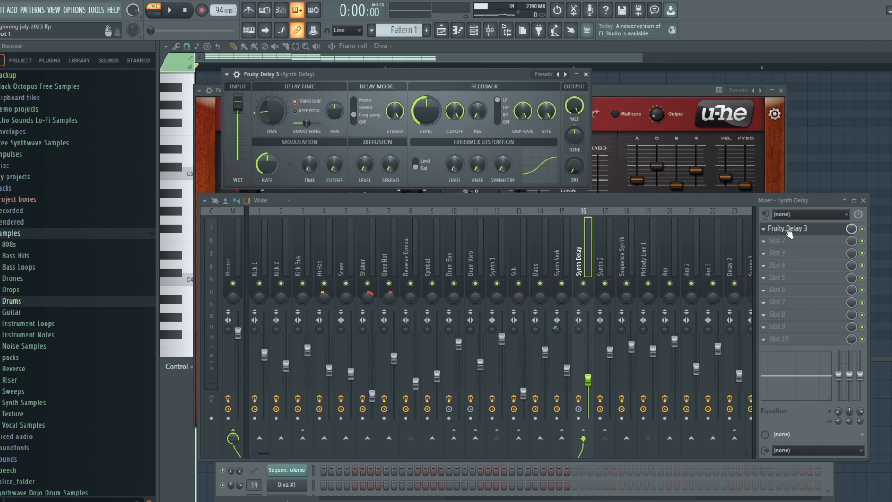
# Step: Set Diva's VCF cutoff to 64.98 while the pattern plays, stop playback and return to the playlist
pyautogui.click(177, 12)
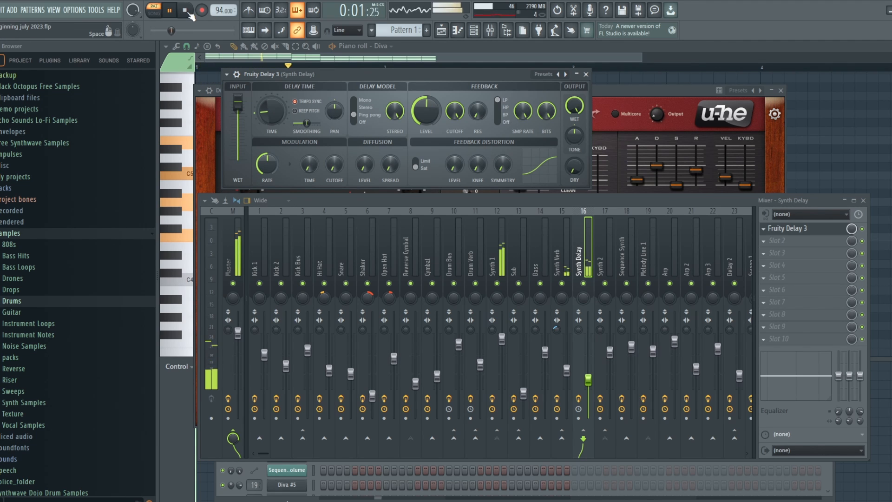
pyautogui.click(641, 88)
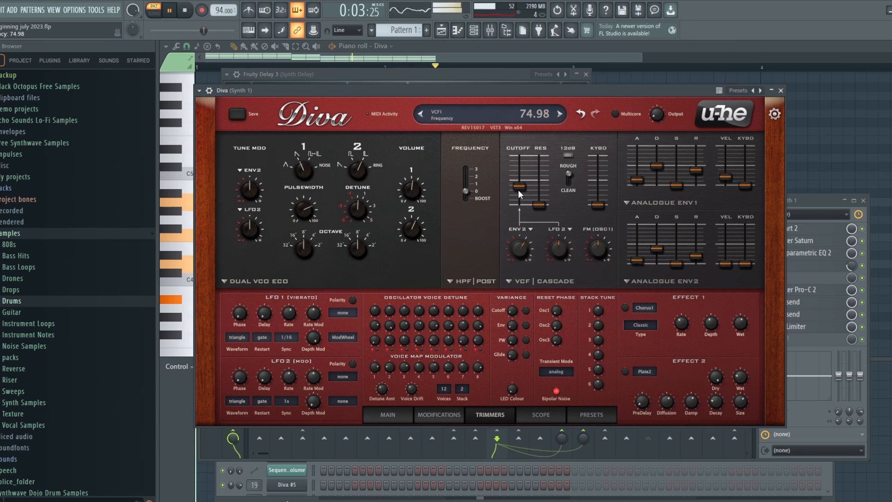
pyautogui.moveTo(518, 190); pyautogui.dragTo(518, 194)
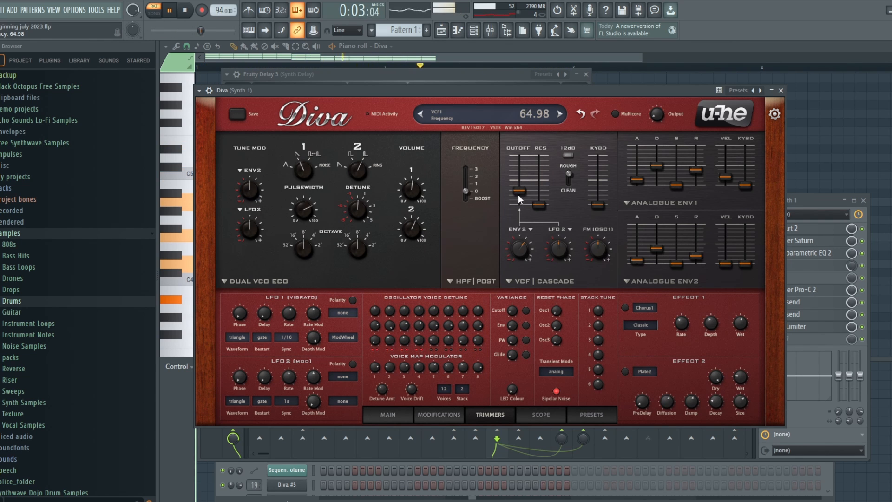
pyautogui.click(186, 6)
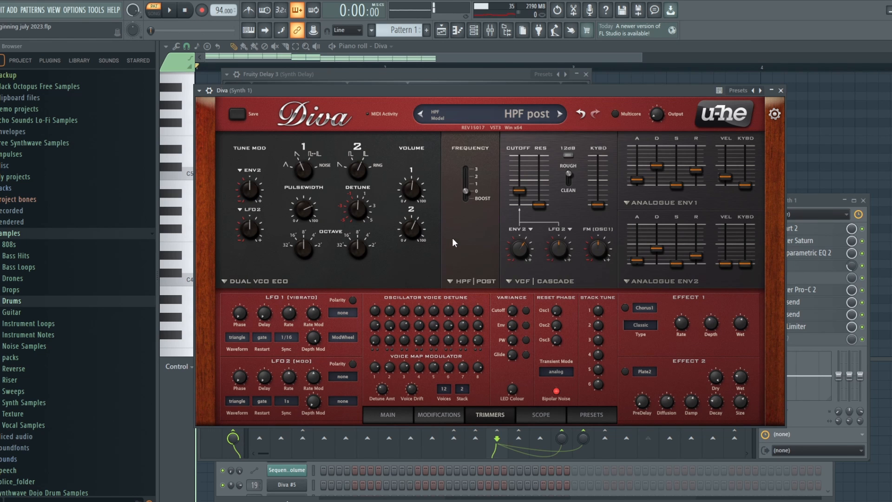
pyautogui.press('F5')
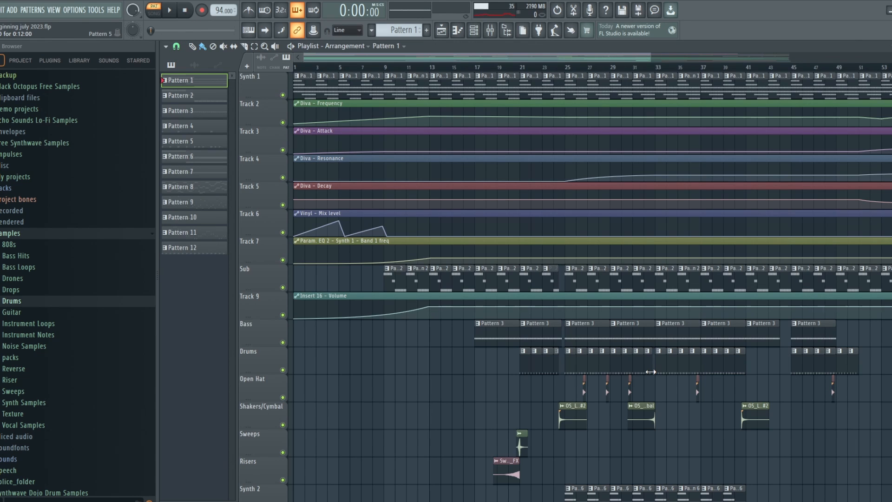